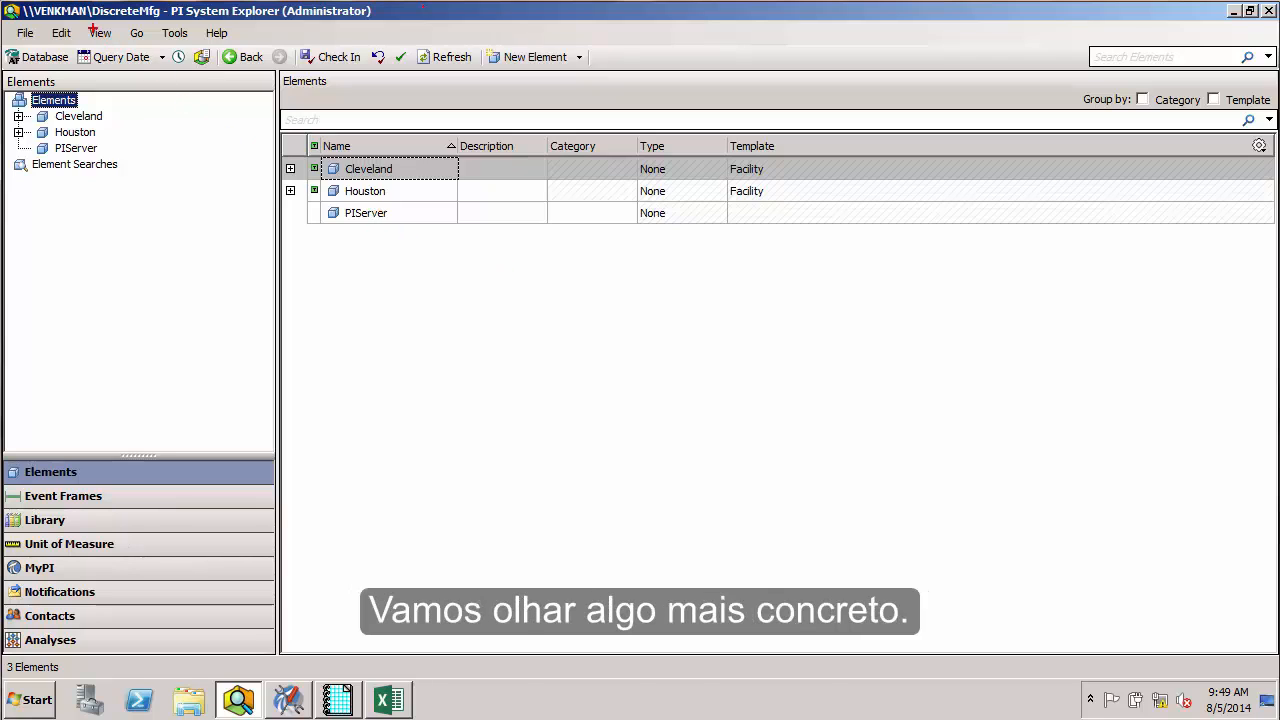
{"action": "left_click_drag", "start_coordinate": [87, 25], "coordinate": [165, 3]}
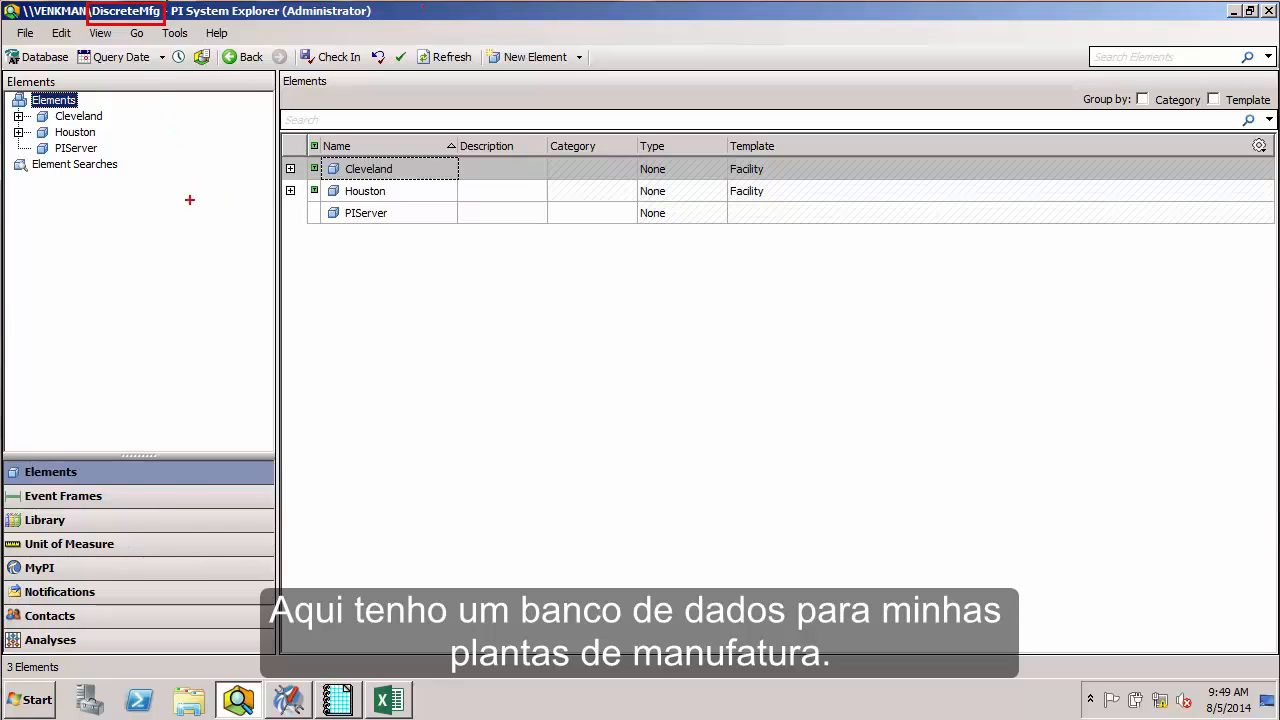
{"action": "mouse_move", "coordinate": [108, 117]}
{"action": "left_mouse_down"}
{"action": "mouse_move", "coordinate": [153, 102]}
{"action": "mouse_move", "coordinate": [116, 131]}
{"action": "mouse_move", "coordinate": [164, 121]}
{"action": "left_mouse_up"}
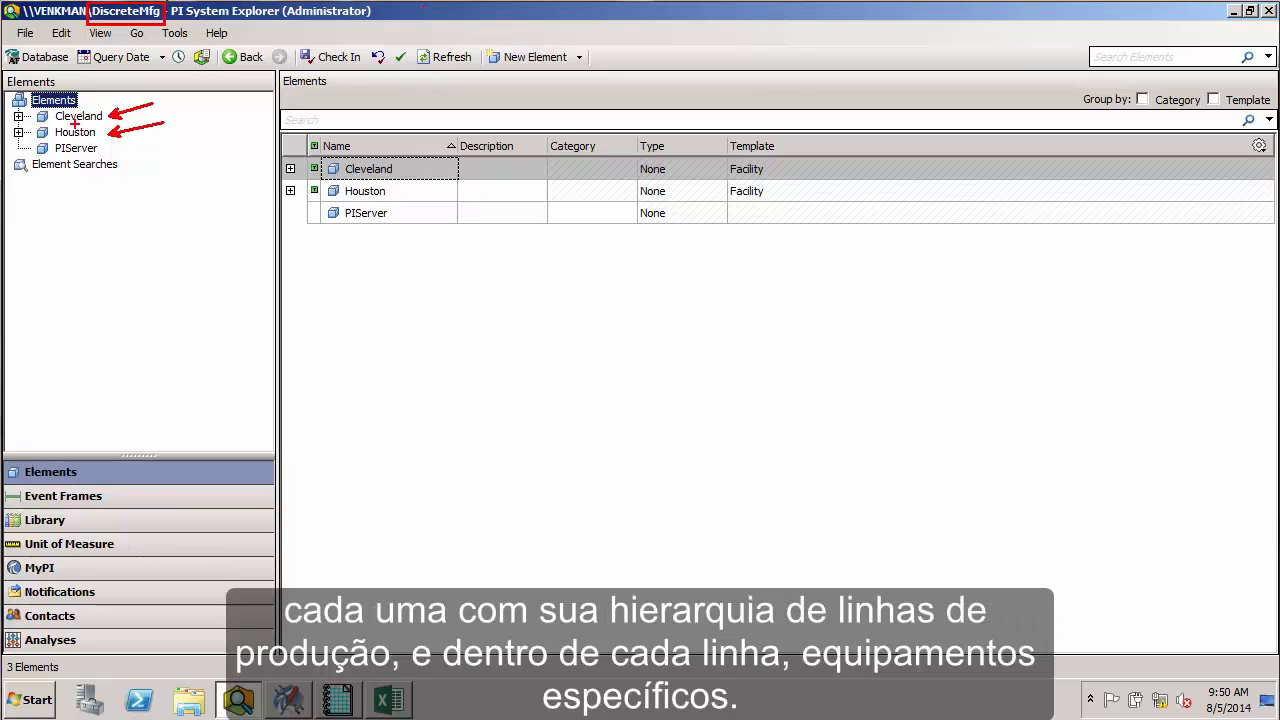
{"action": "key", "text": "Escape"}
Expand Cleveland's Line 1 in the element hierarchy and view the attributes of BP-988 and C-593
{"action": "left_click", "coordinate": [18, 116]}
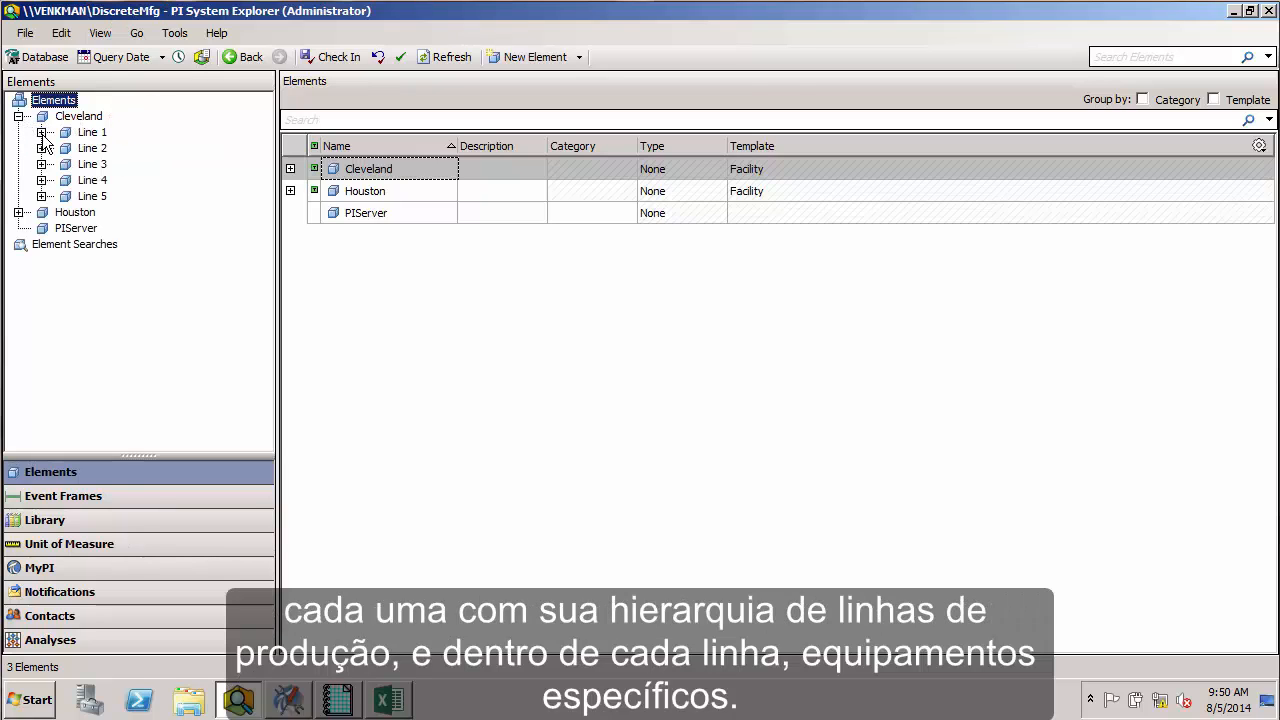
{"action": "left_click", "coordinate": [41, 132]}
{"action": "left_click", "coordinate": [119, 148]}
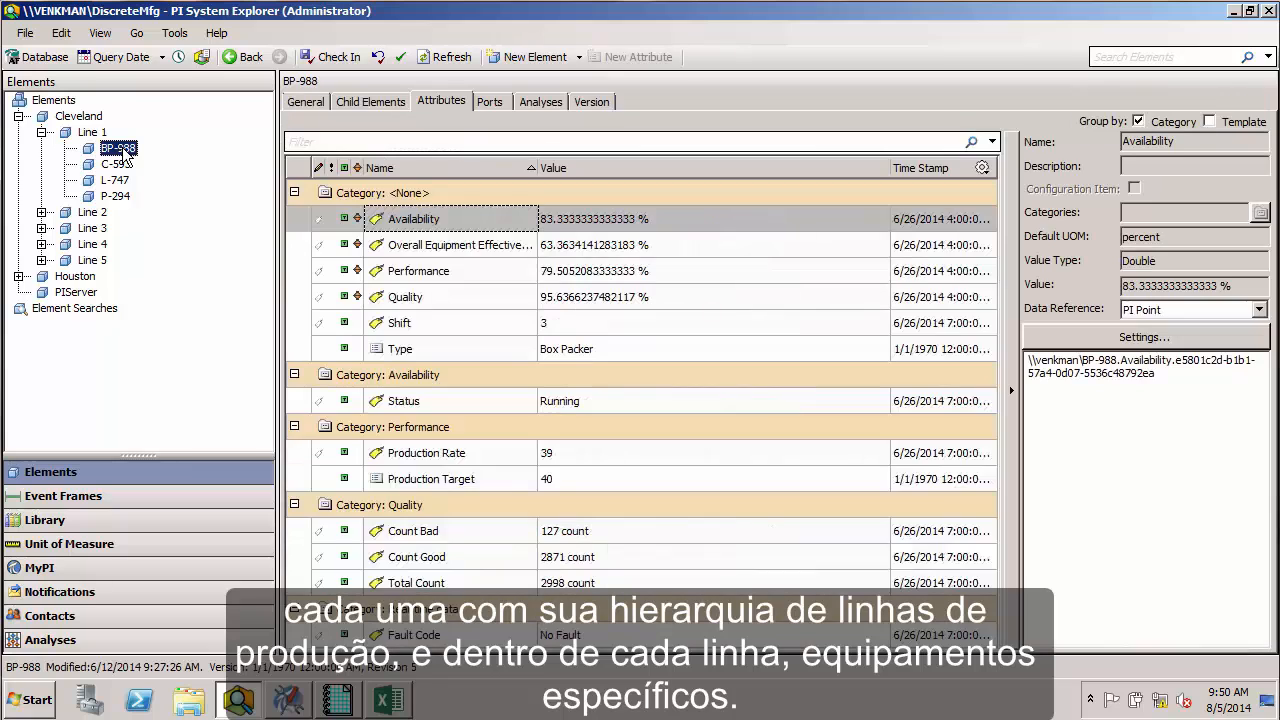
{"action": "left_click", "coordinate": [118, 164]}
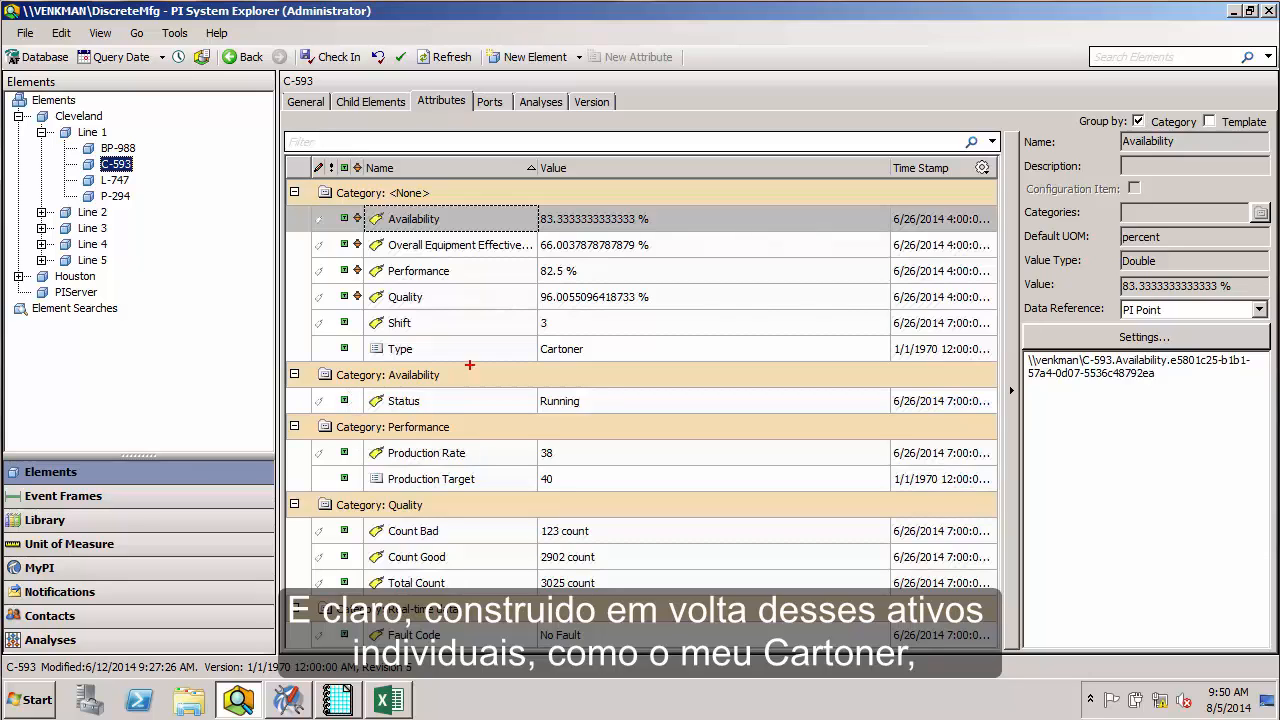
{"action": "left_click_drag", "start_coordinate": [522, 341], "coordinate": [603, 361]}
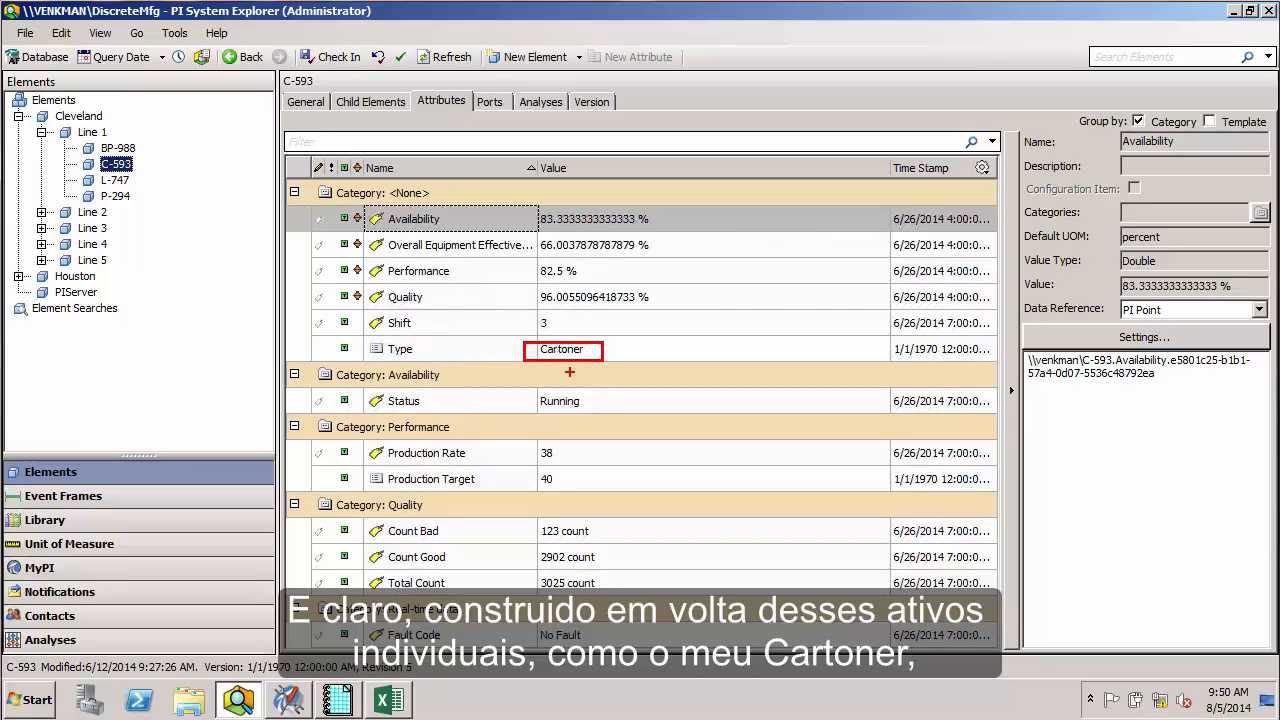
{"action": "left_click_drag", "start_coordinate": [357, 207], "coordinate": [447, 309]}
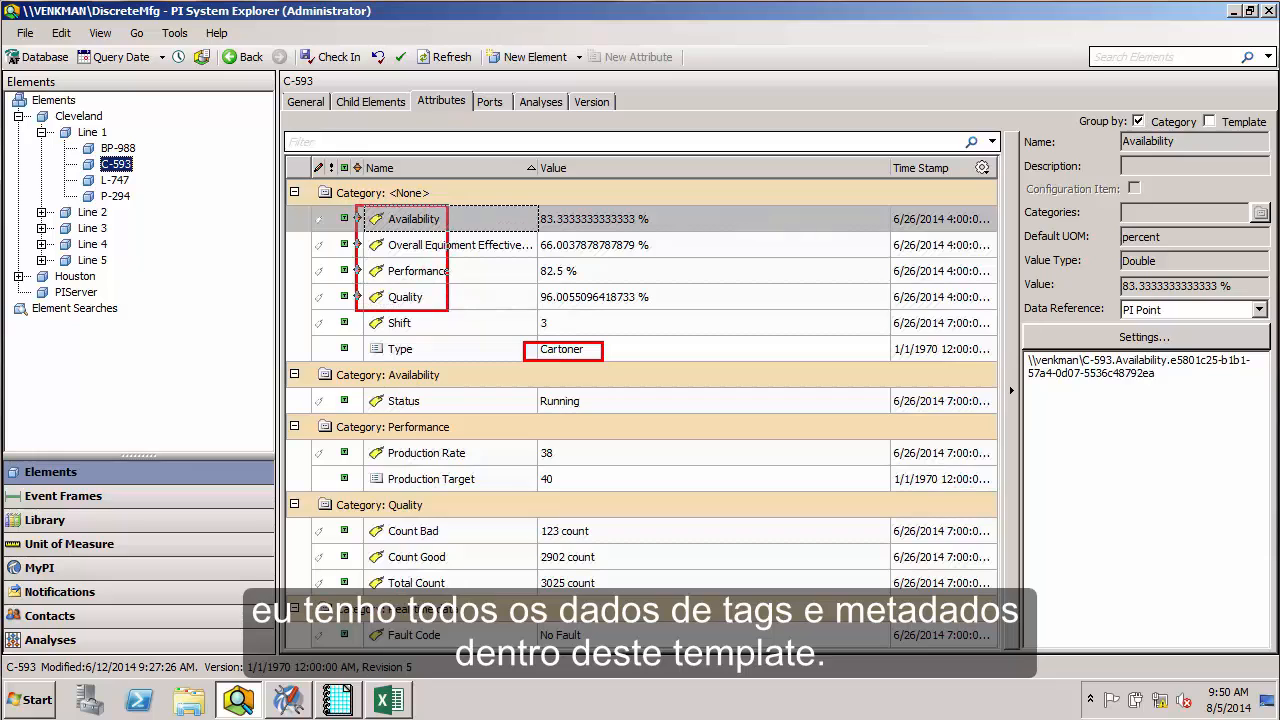
{"action": "left_click_drag", "start_coordinate": [362, 329], "coordinate": [428, 357]}
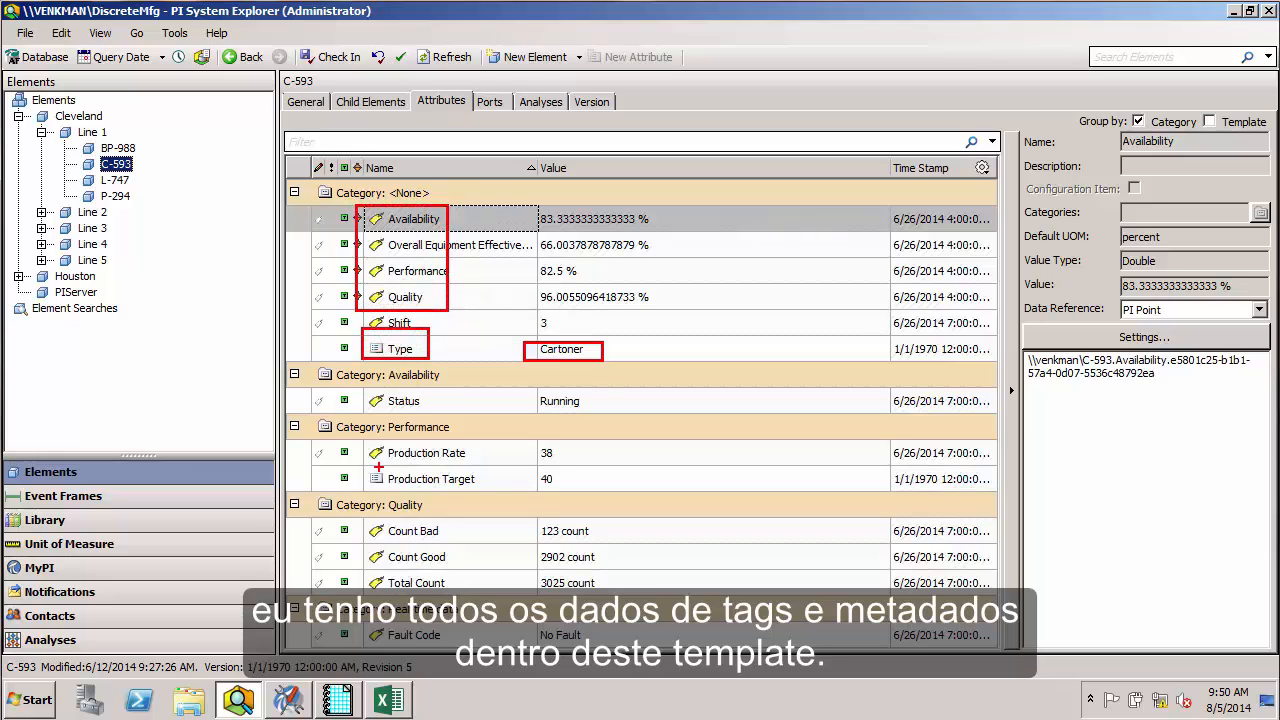
{"action": "left_click_drag", "start_coordinate": [350, 475], "coordinate": [488, 490]}
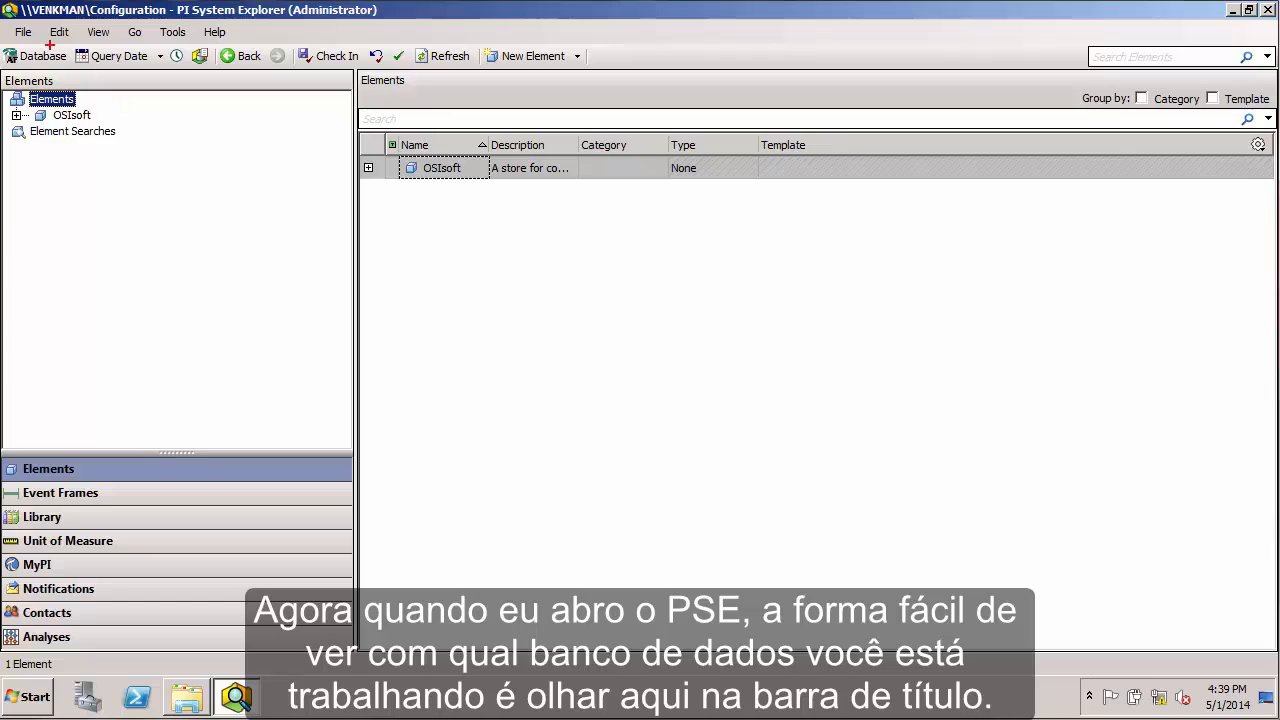
{"action": "left_click_drag", "start_coordinate": [22, 19], "coordinate": [178, 18]}
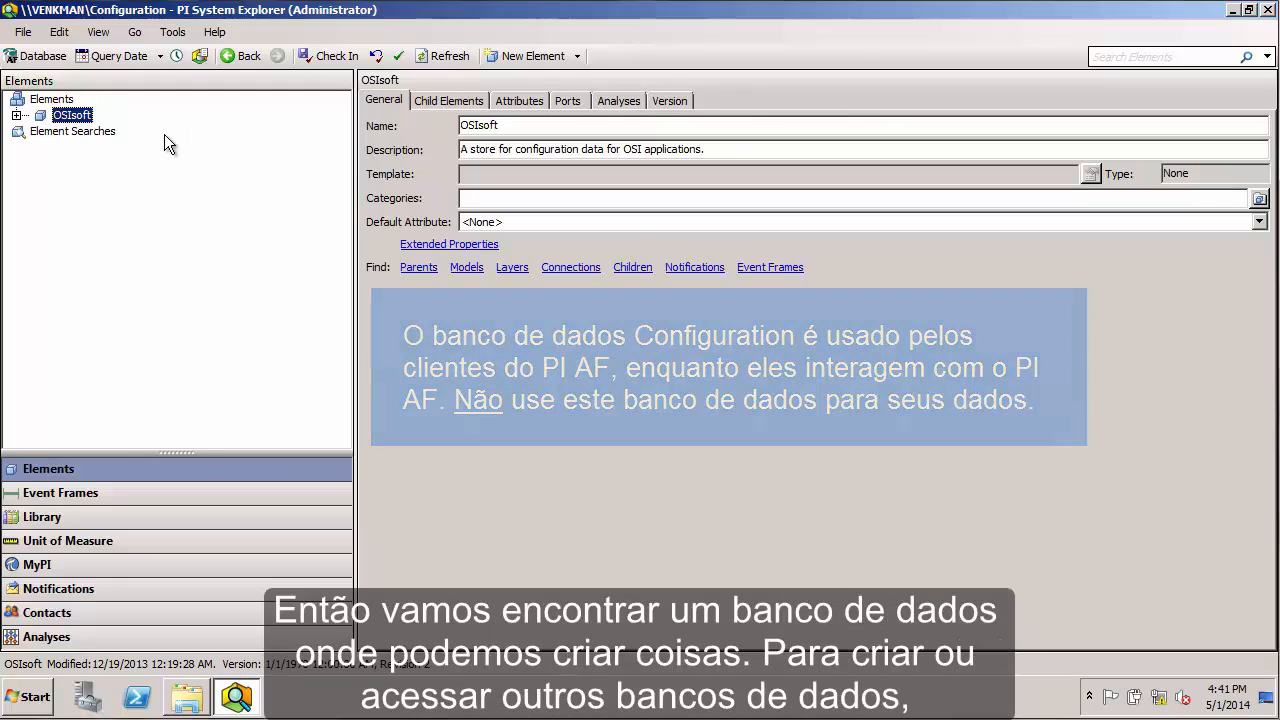
Open the database selection dialog and check which AF servers are available, keeping VENKMAN selected
{"action": "left_click", "coordinate": [24, 33]}
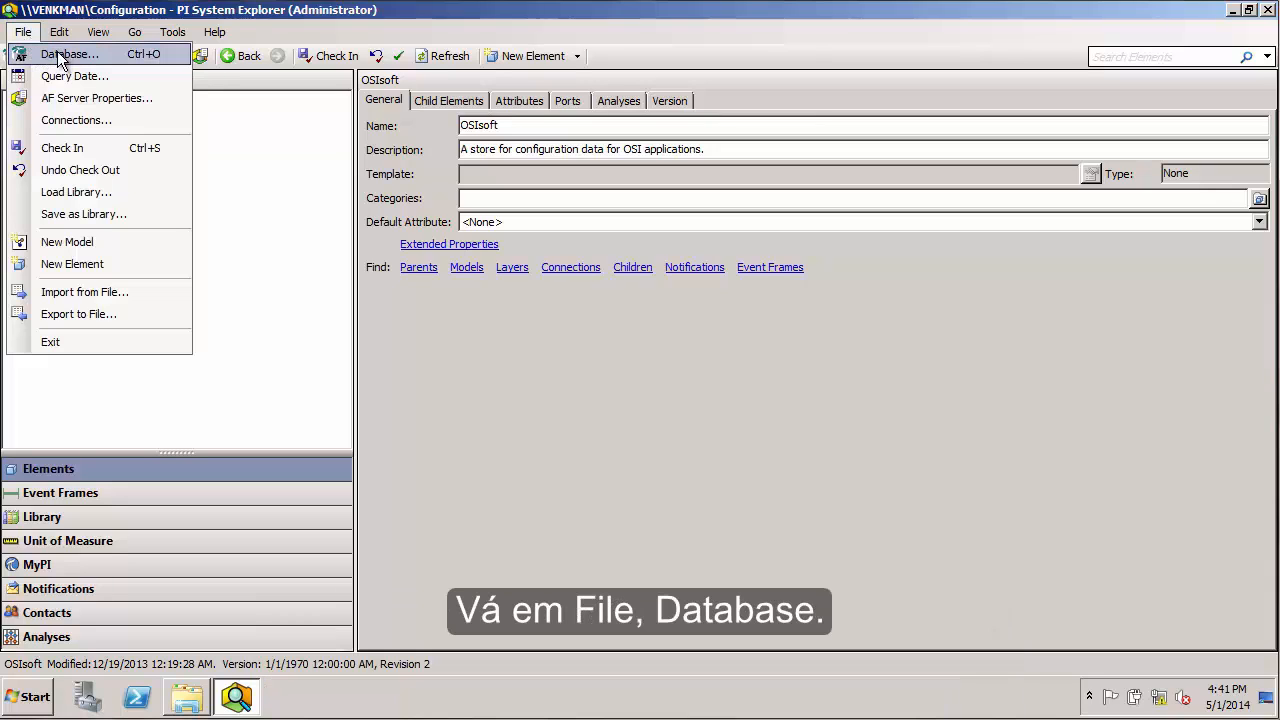
{"action": "left_click", "coordinate": [224, 113]}
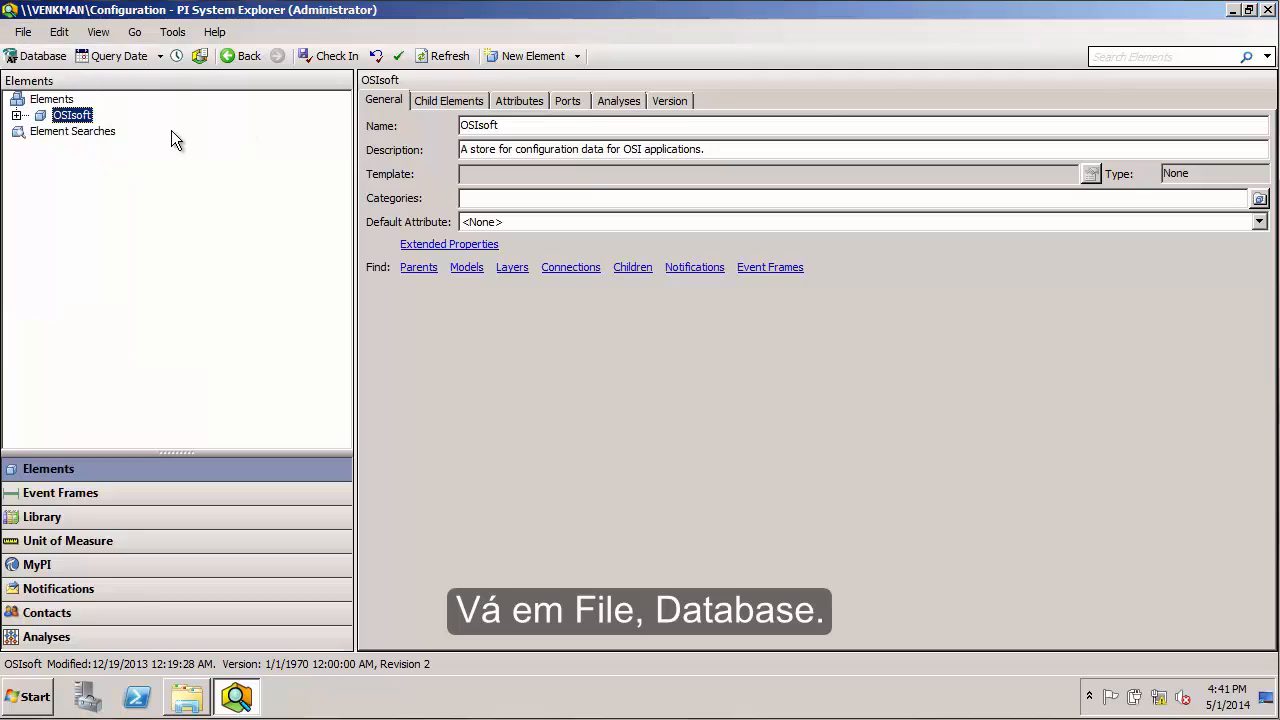
{"action": "left_click", "coordinate": [38, 56]}
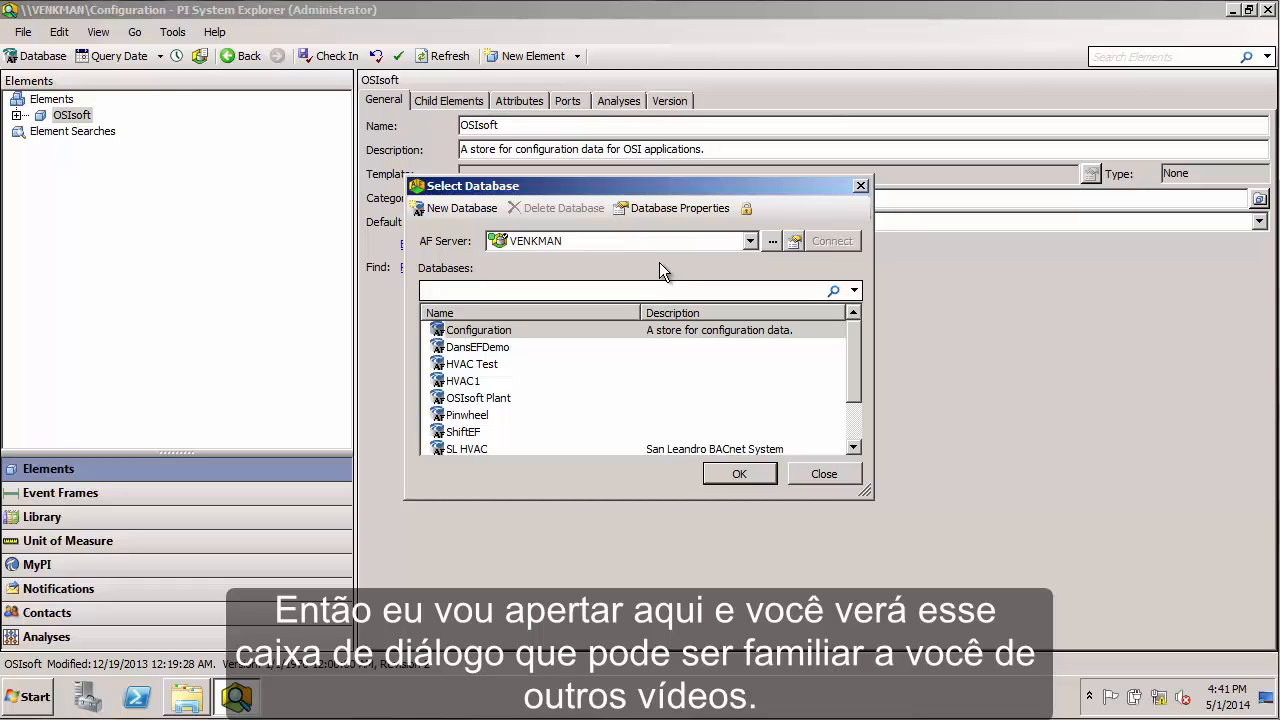
{"action": "left_click", "coordinate": [749, 241]}
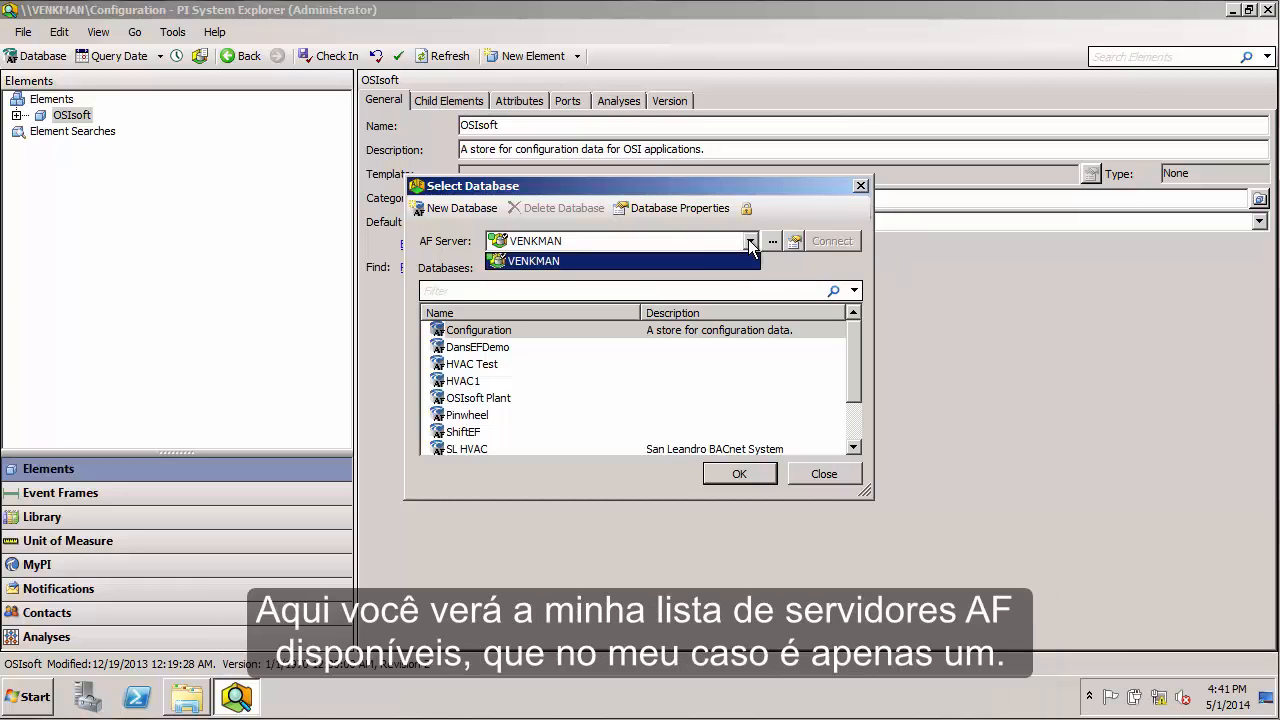
{"action": "left_click", "coordinate": [566, 248]}
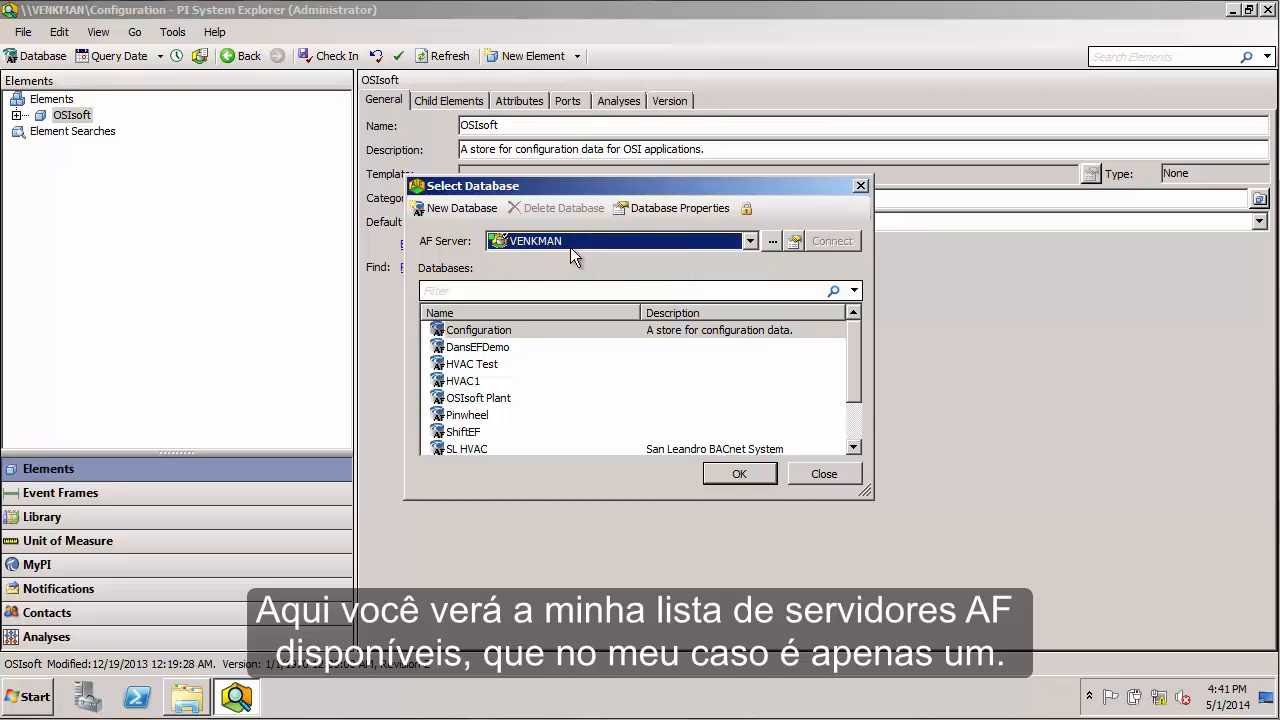
{"action": "key", "text": "ctrl+1"}
{"action": "left_click", "coordinate": [490, 236]}
{"action": "mouse_move", "coordinate": [492, 208]}
{"action": "left_mouse_down"}
{"action": "mouse_move", "coordinate": [398, 234]}
{"action": "mouse_move", "coordinate": [503, 195]}
{"action": "left_mouse_up"}
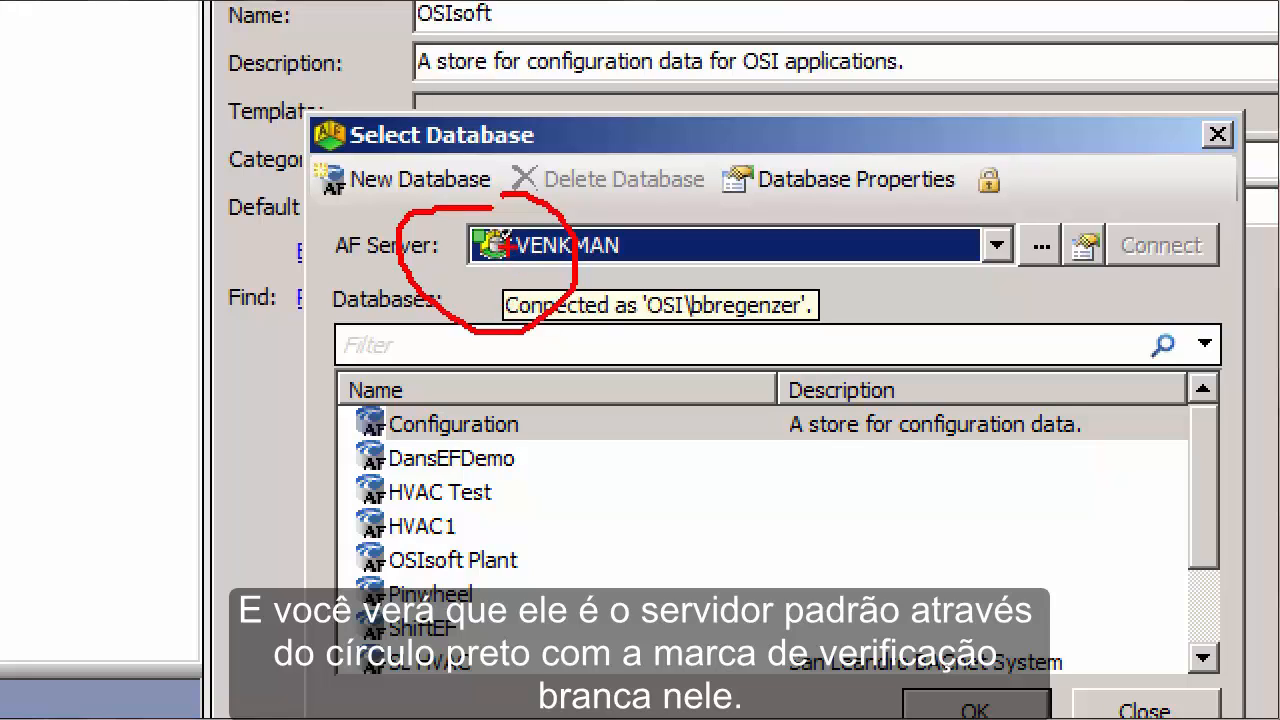
{"action": "key", "text": "Escape"}
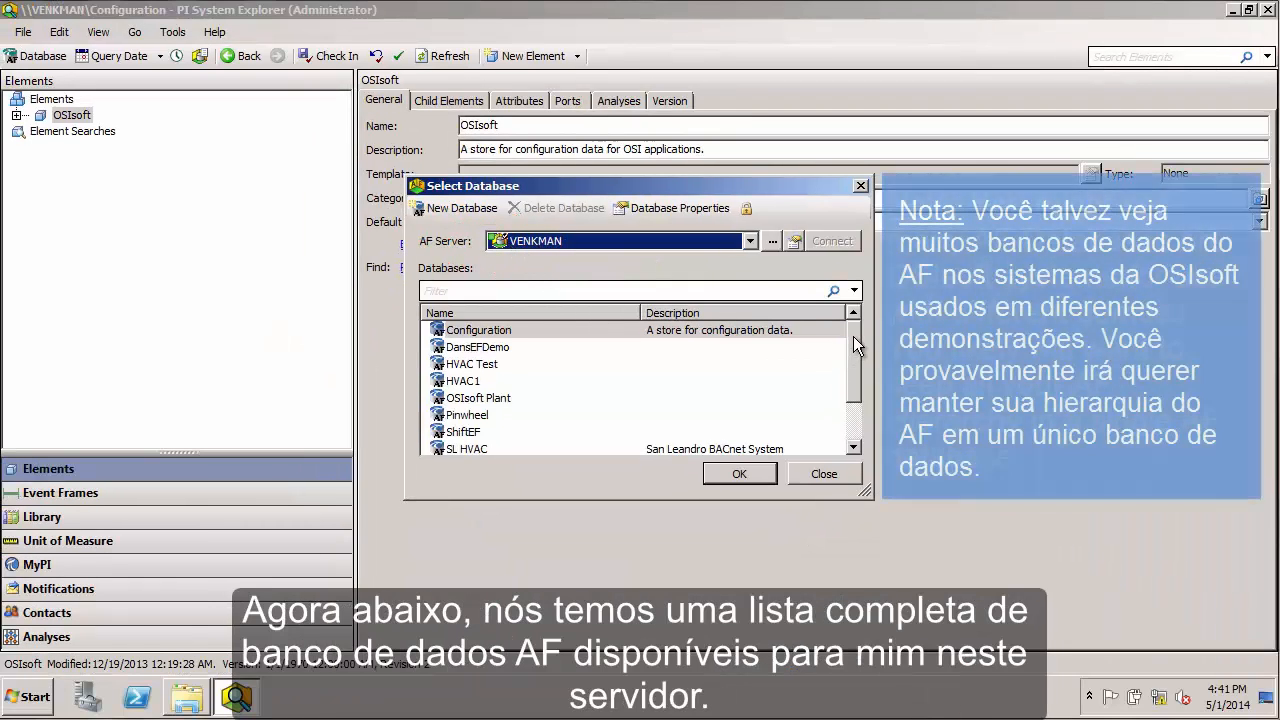
Look through the full list of databases on the AF server, highlighting VenkmanMDB
{"action": "scroll", "coordinate": [853, 336], "scroll_direction": "down", "scroll_amount": 1}
{"action": "mouse_move", "coordinate": [853, 336]}
{"action": "left_mouse_down"}
{"action": "mouse_move", "coordinate": [850, 390]}
{"action": "mouse_move", "coordinate": [853, 338]}
{"action": "left_mouse_up"}
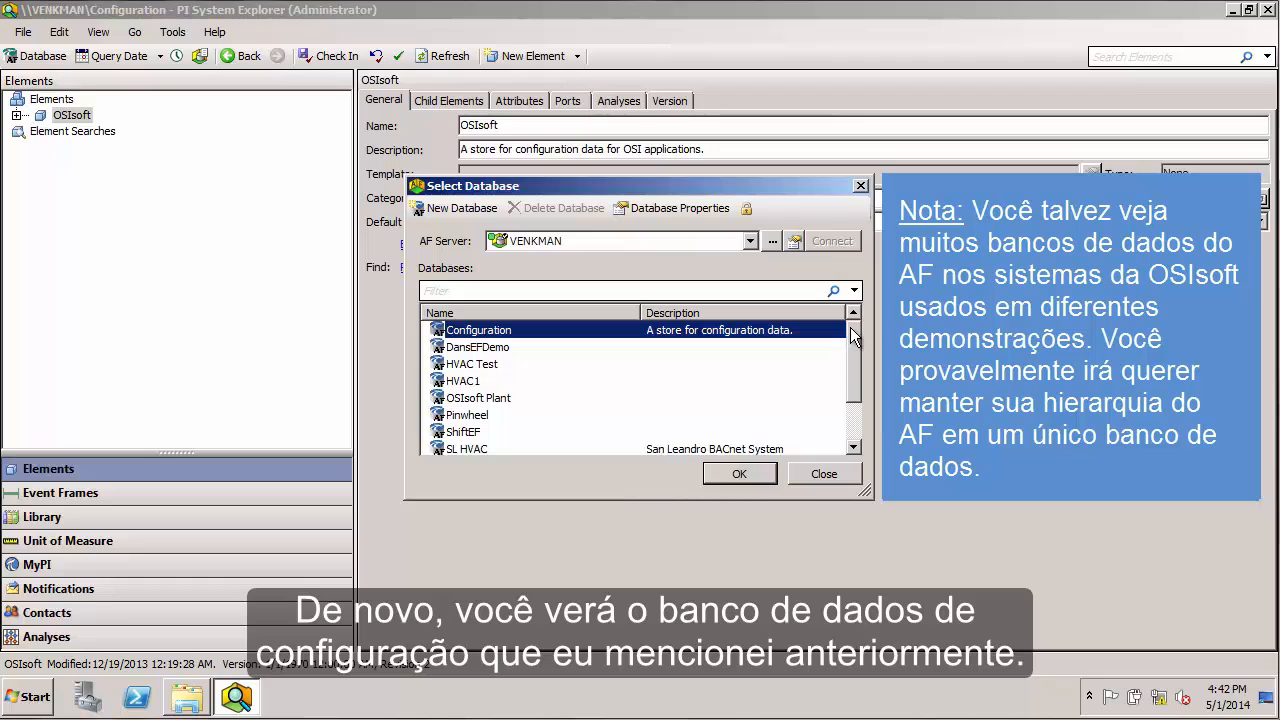
{"action": "left_click_drag", "start_coordinate": [850, 327], "coordinate": [848, 380]}
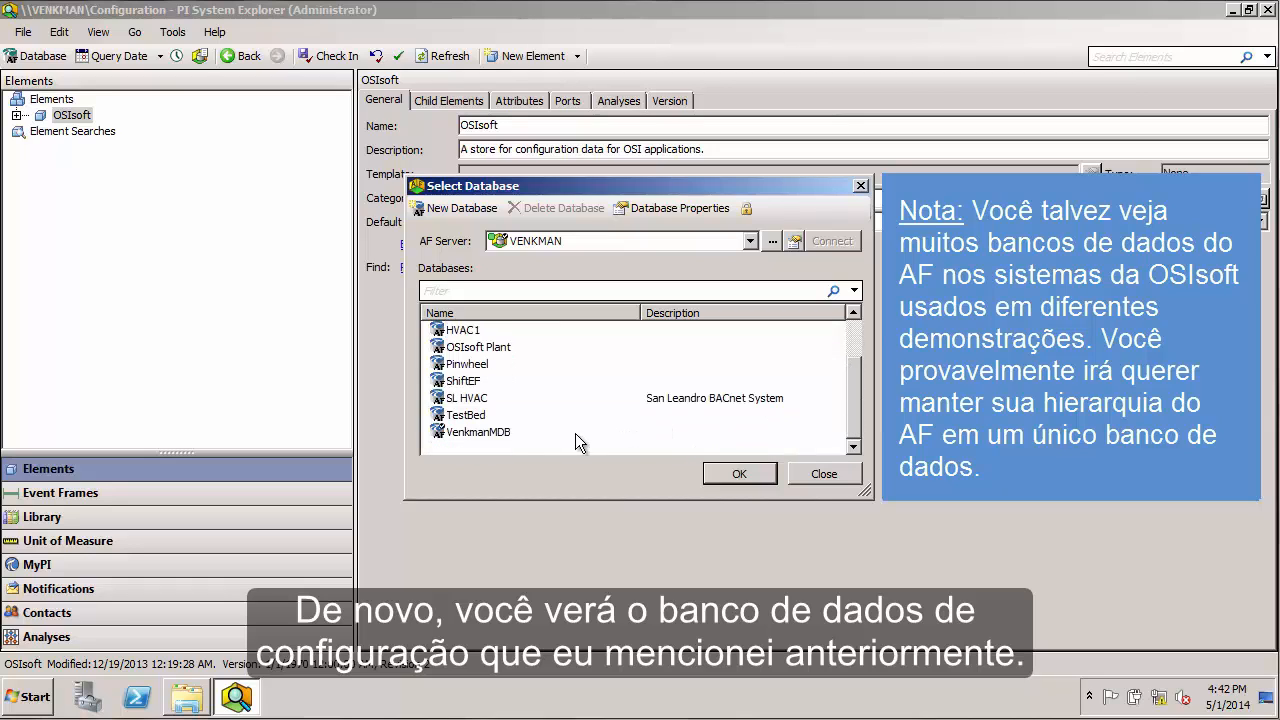
{"action": "left_click", "coordinate": [500, 434]}
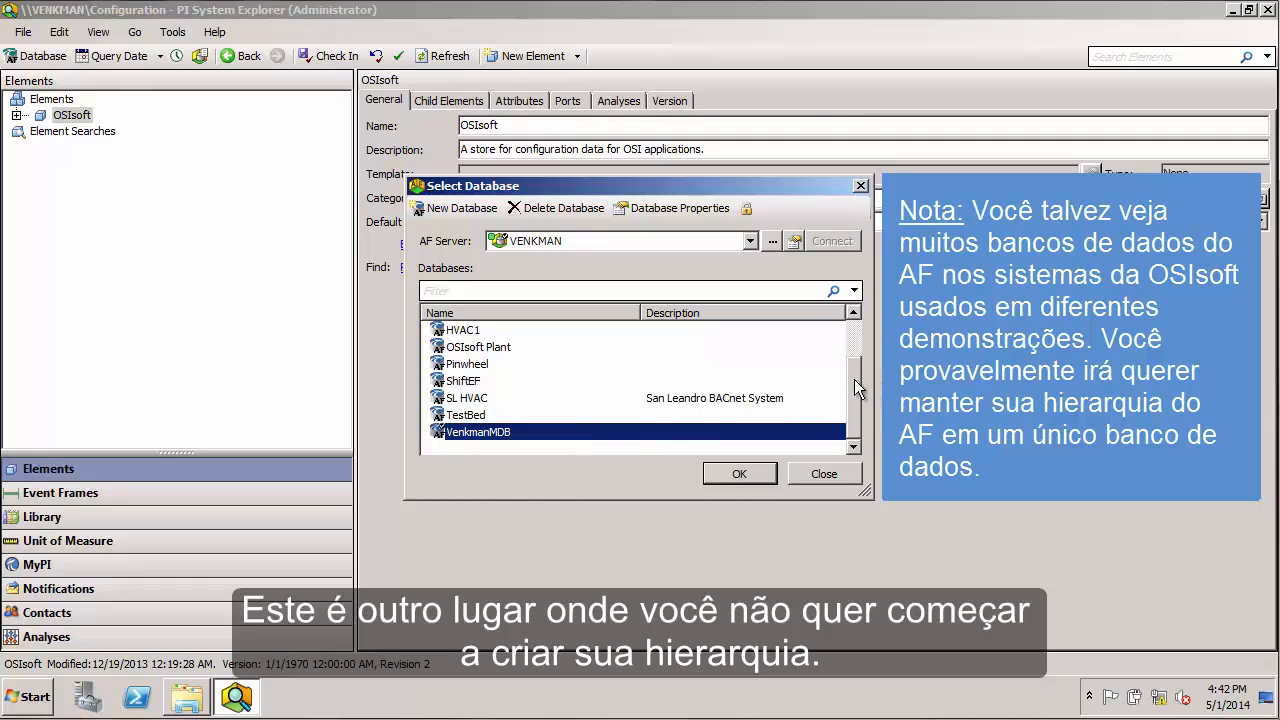
{"action": "left_click_drag", "start_coordinate": [854, 379], "coordinate": [853, 329]}
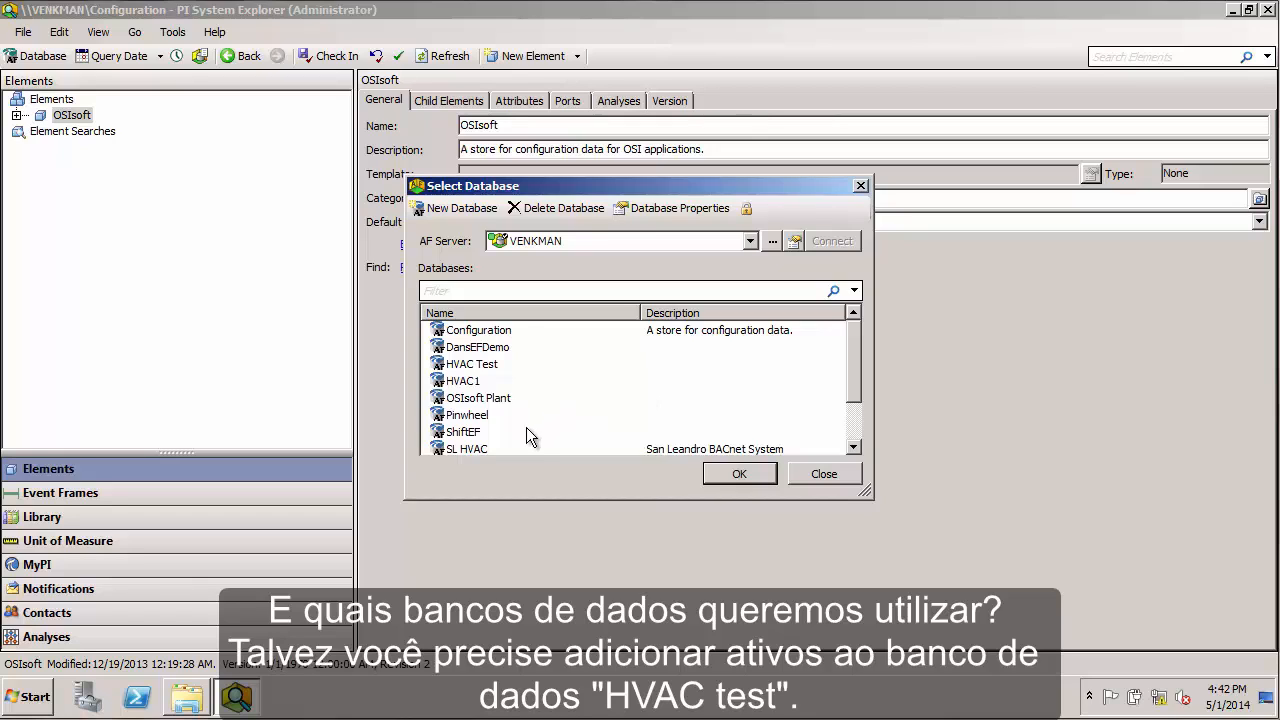
Open the HVAC Test database and inspect the elements under OSIsoft Research Lab, including those in Zone 1
{"action": "left_click", "coordinate": [490, 368]}
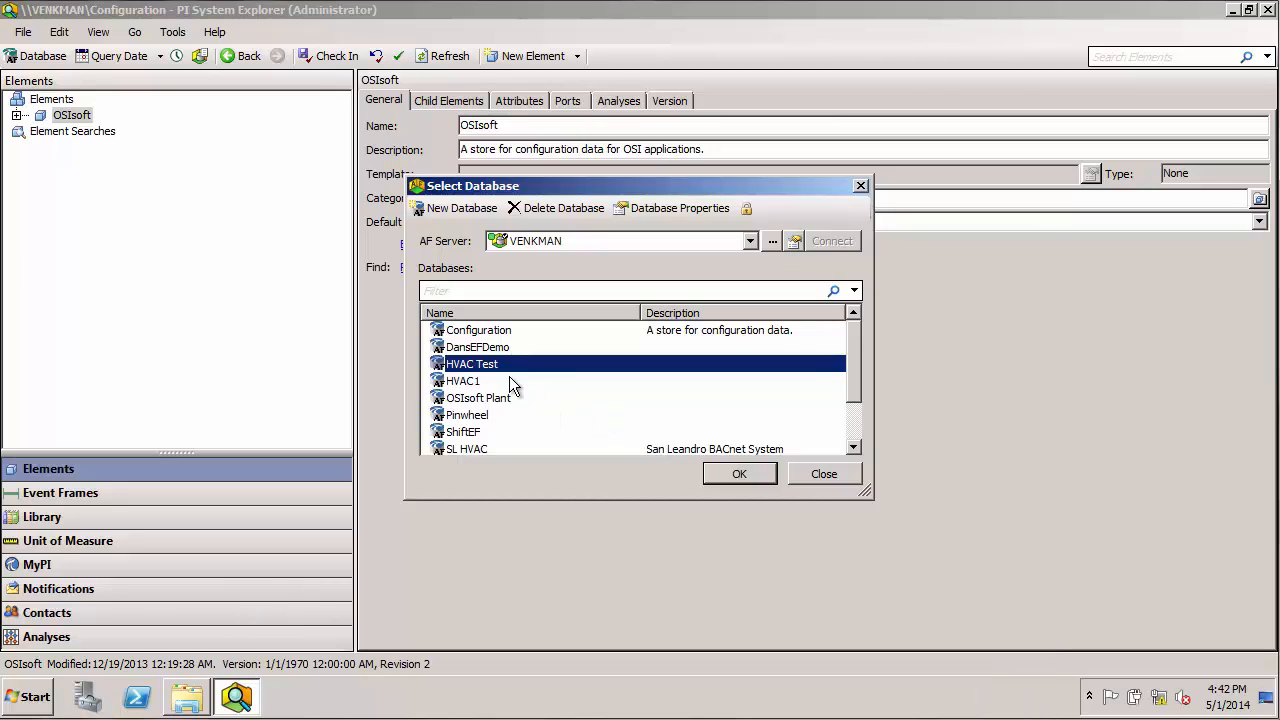
{"action": "left_click", "coordinate": [745, 477]}
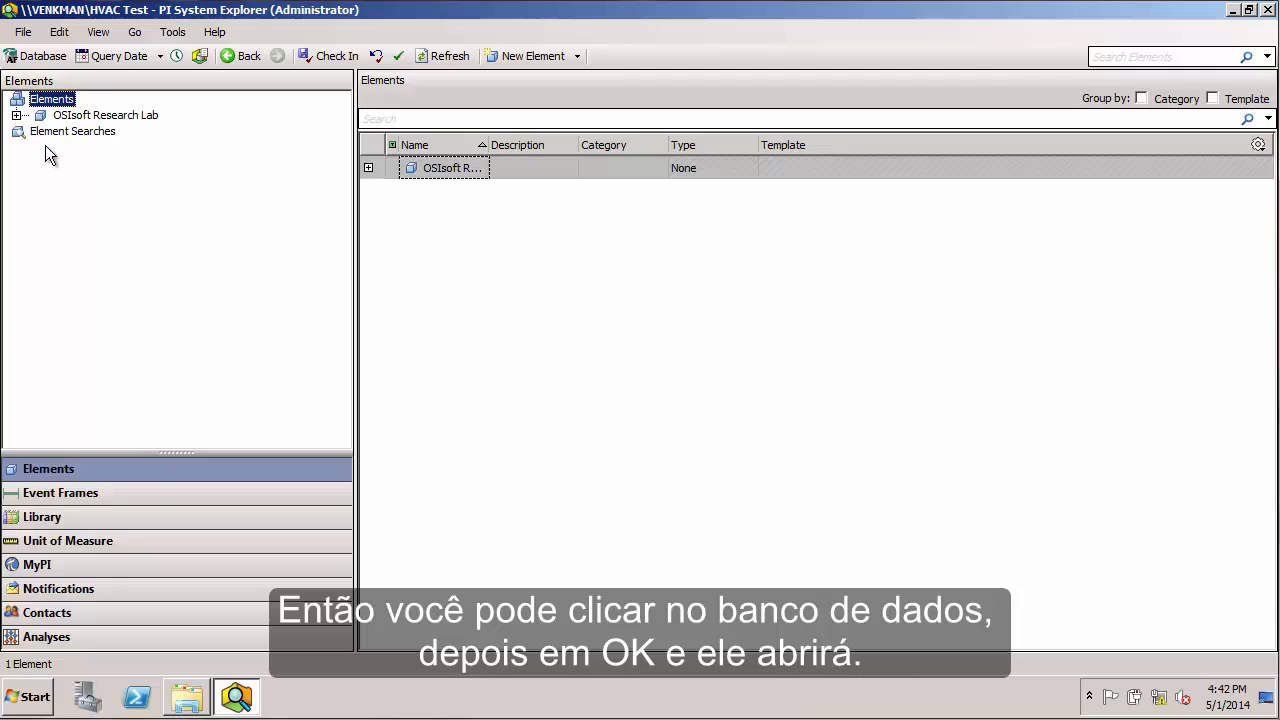
{"action": "left_click", "coordinate": [16, 116]}
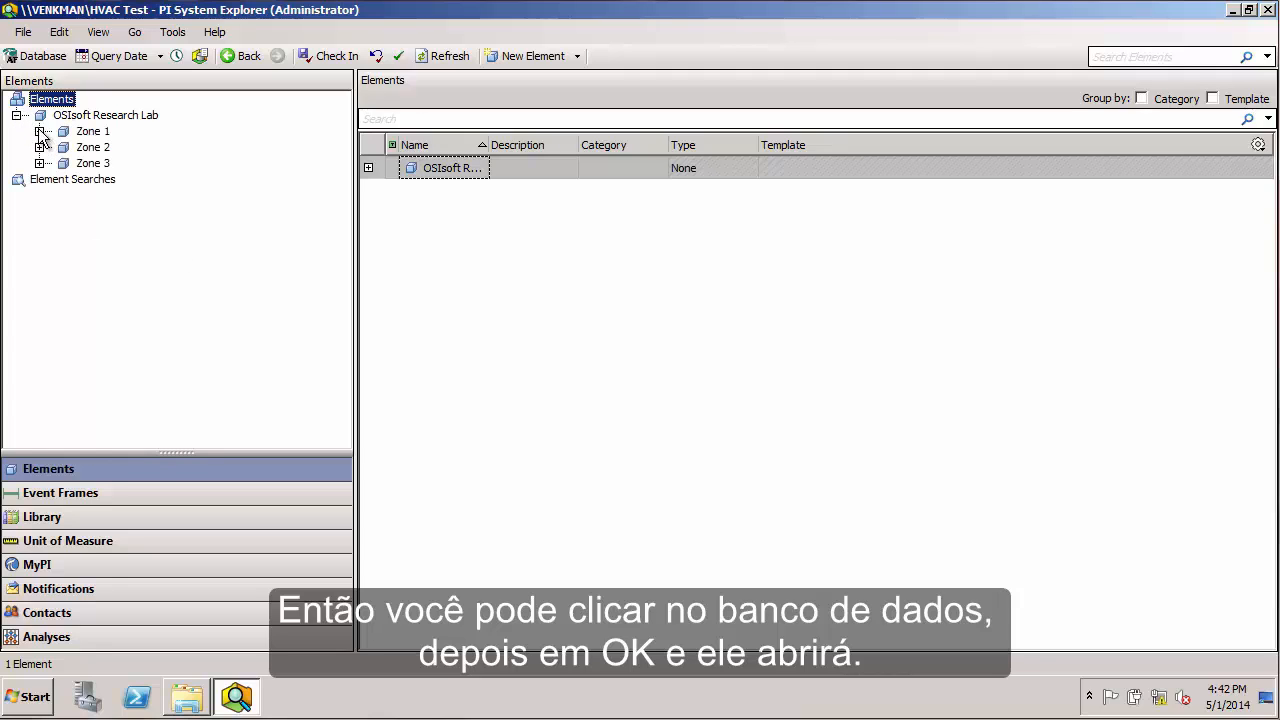
{"action": "left_click", "coordinate": [39, 131]}
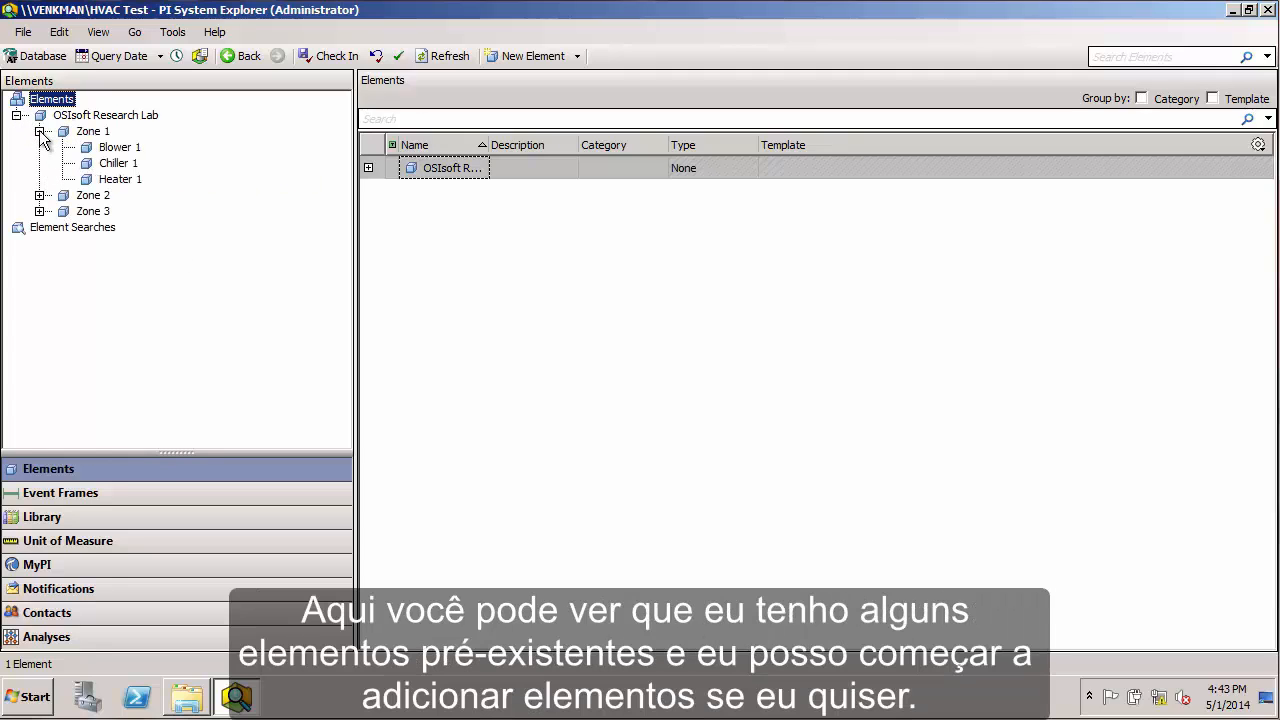
{"action": "left_click", "coordinate": [39, 131]}
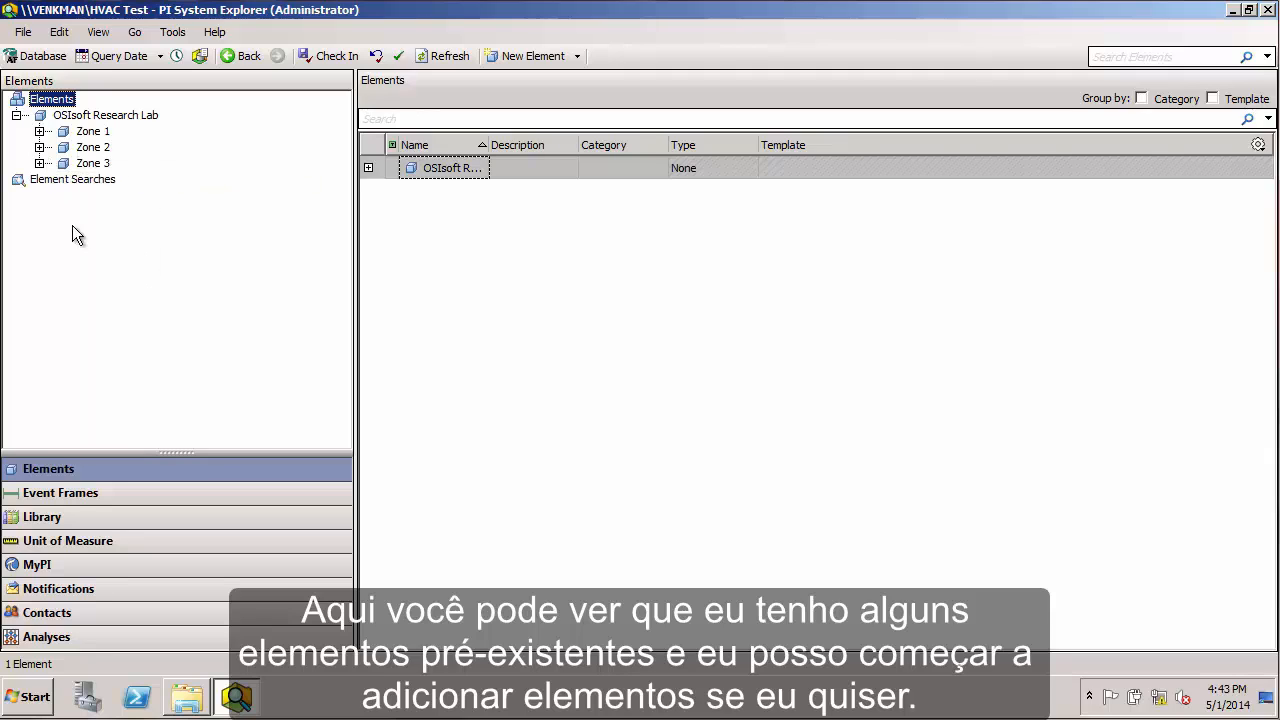
{"action": "left_click", "coordinate": [16, 115]}
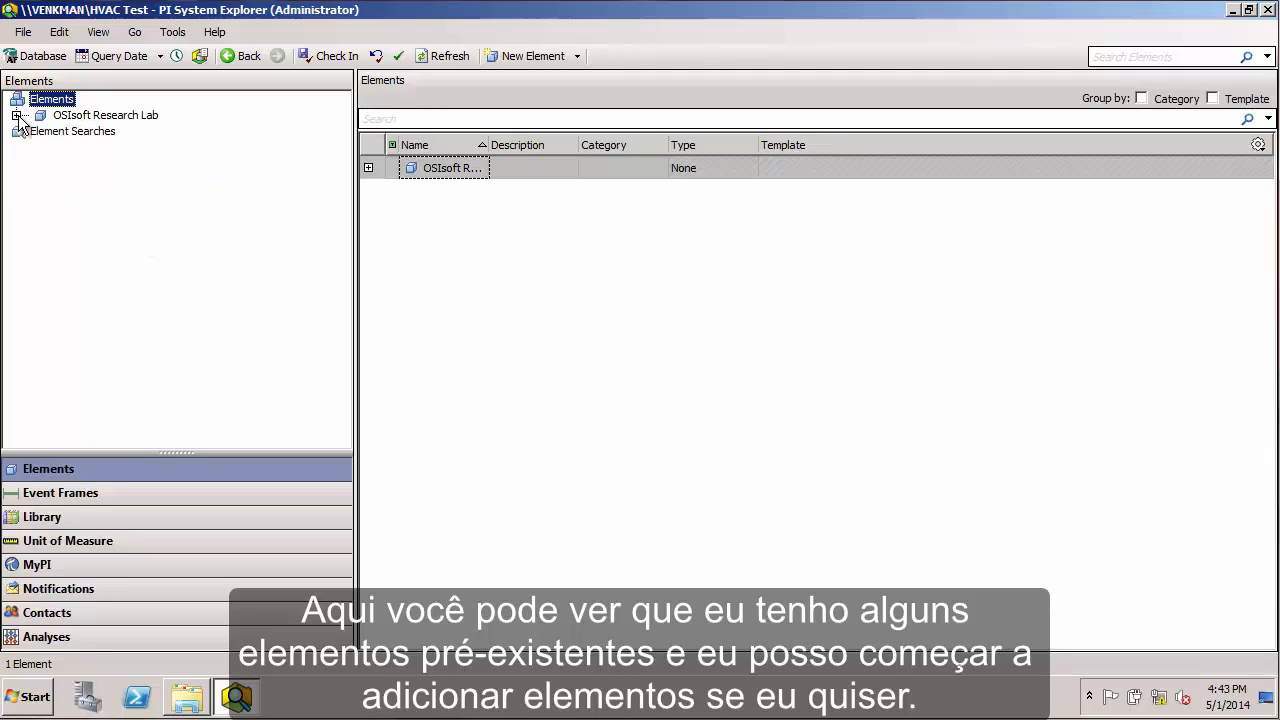
Create a new database named Test1 on the VENKMAN AF server
{"action": "left_click", "coordinate": [46, 57]}
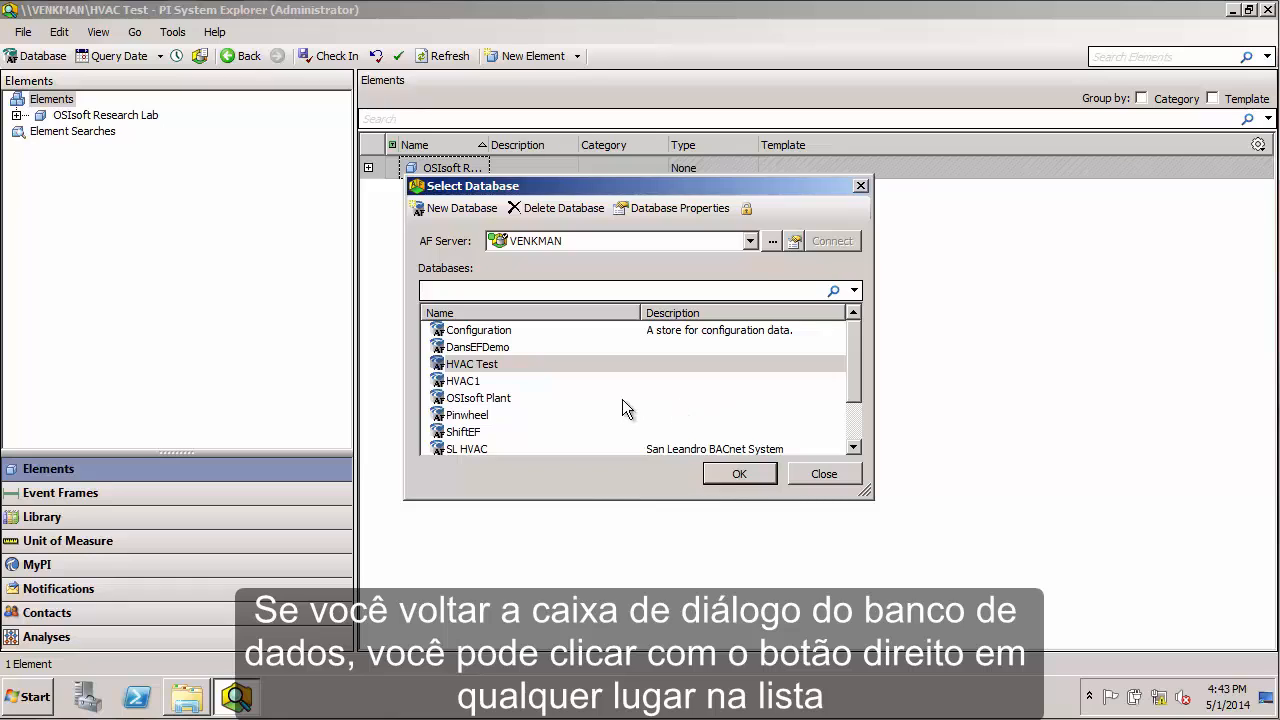
{"action": "right_click", "coordinate": [608, 375]}
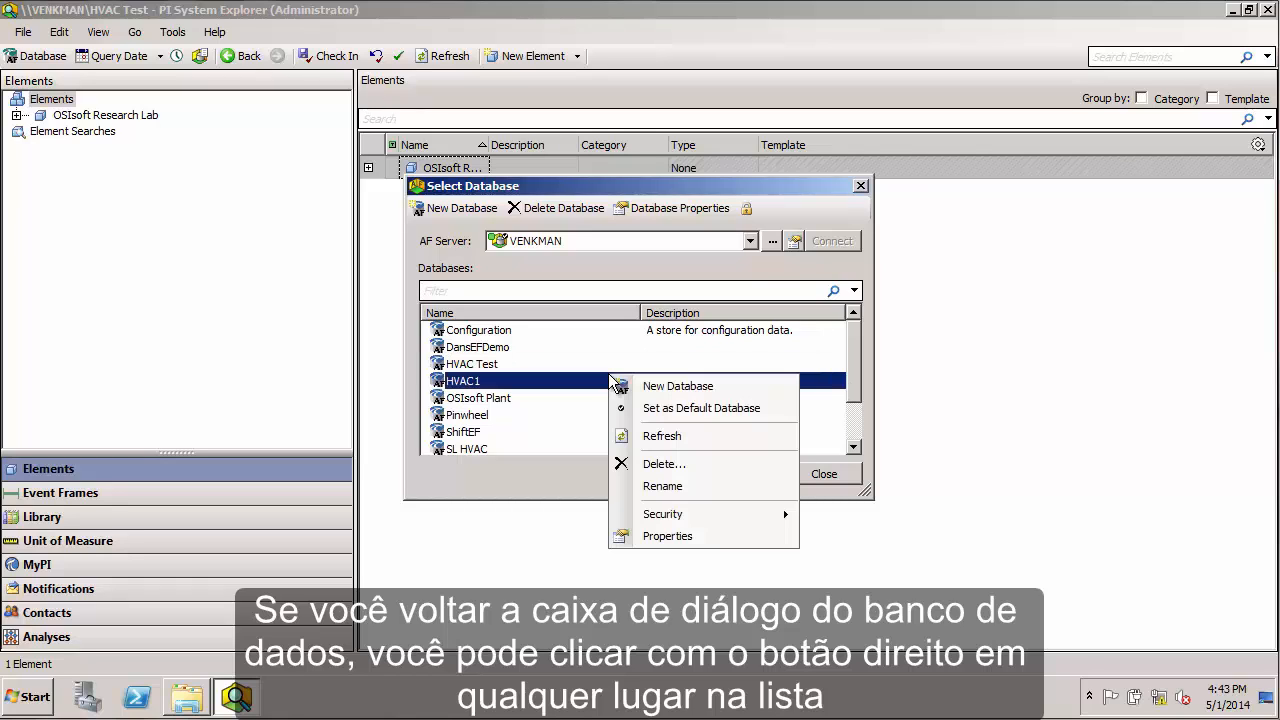
{"action": "left_click", "coordinate": [711, 387]}
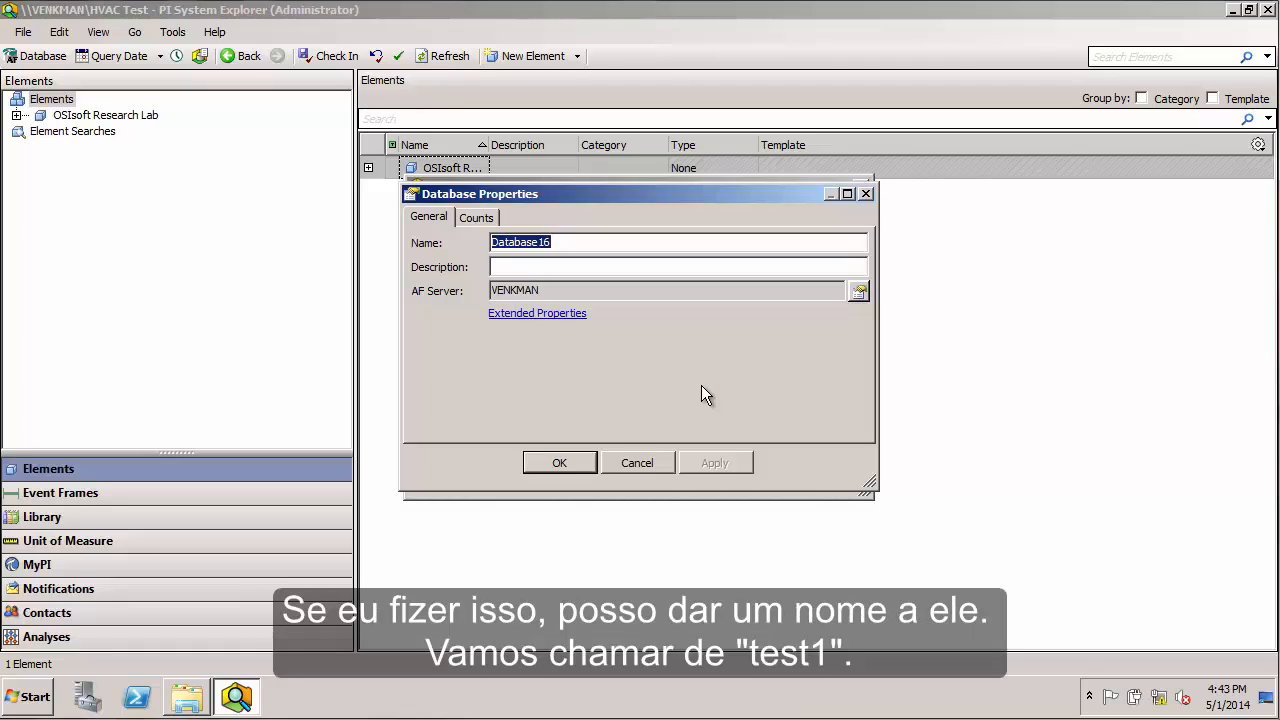
{"action": "type", "text": "Test"}
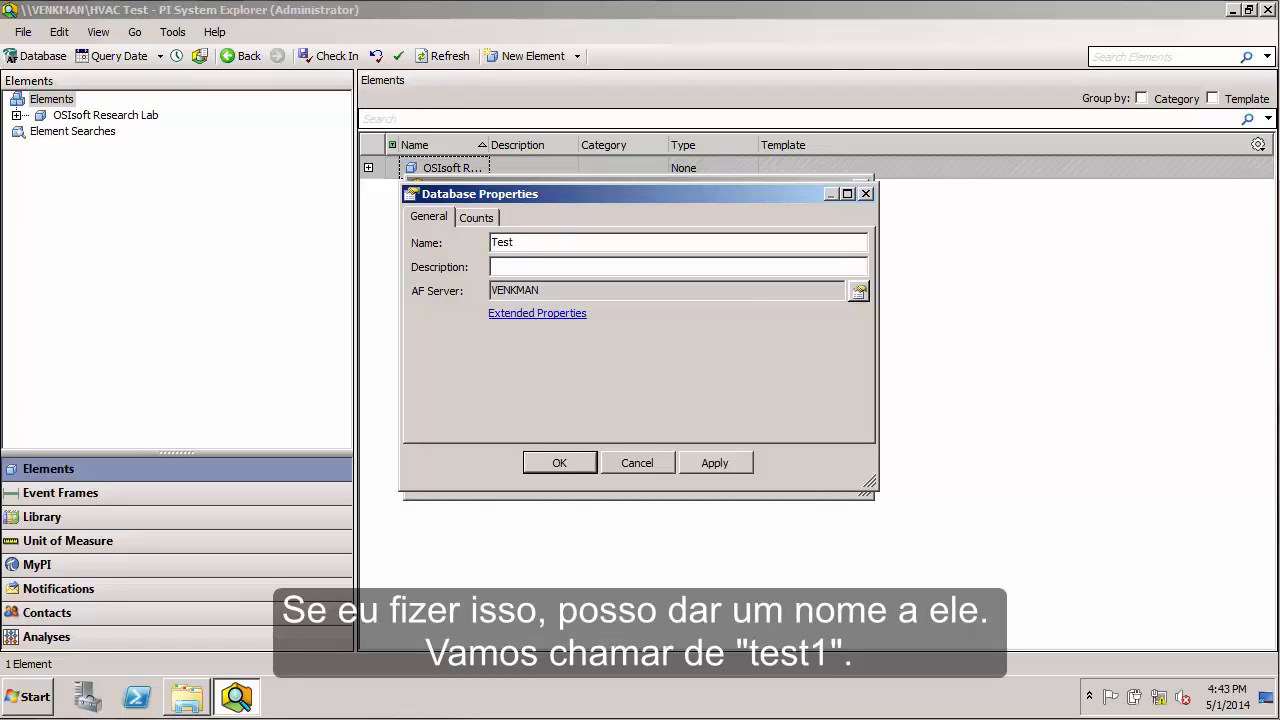
{"action": "type", "text": "1"}
{"action": "key", "text": "Return"}
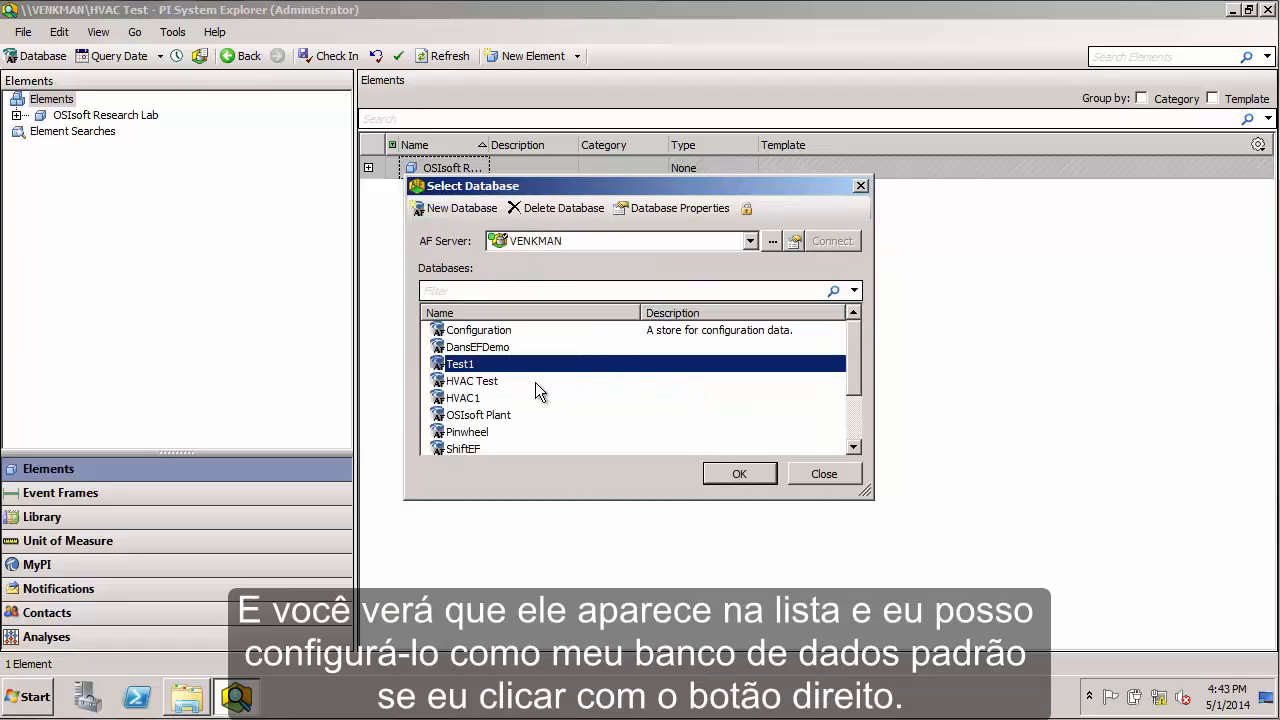
Set Test1 as the default database and open it
{"action": "right_click", "coordinate": [481, 366]}
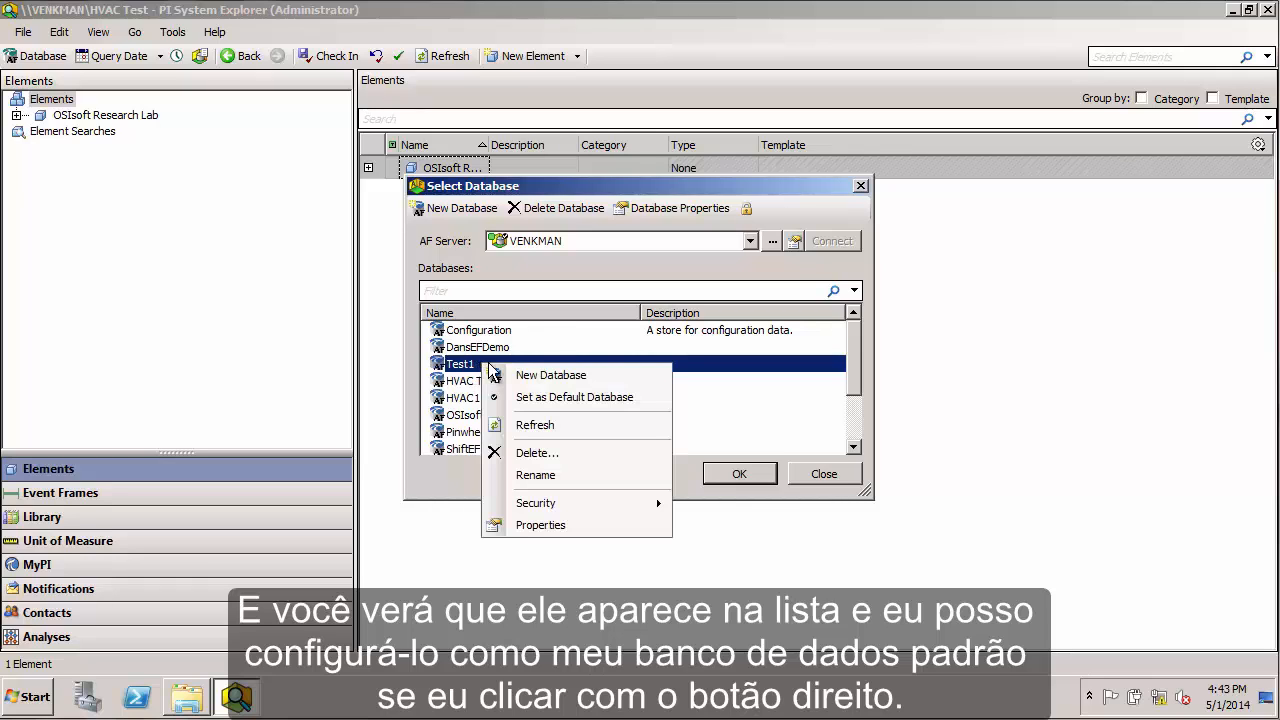
{"action": "left_click", "coordinate": [583, 396]}
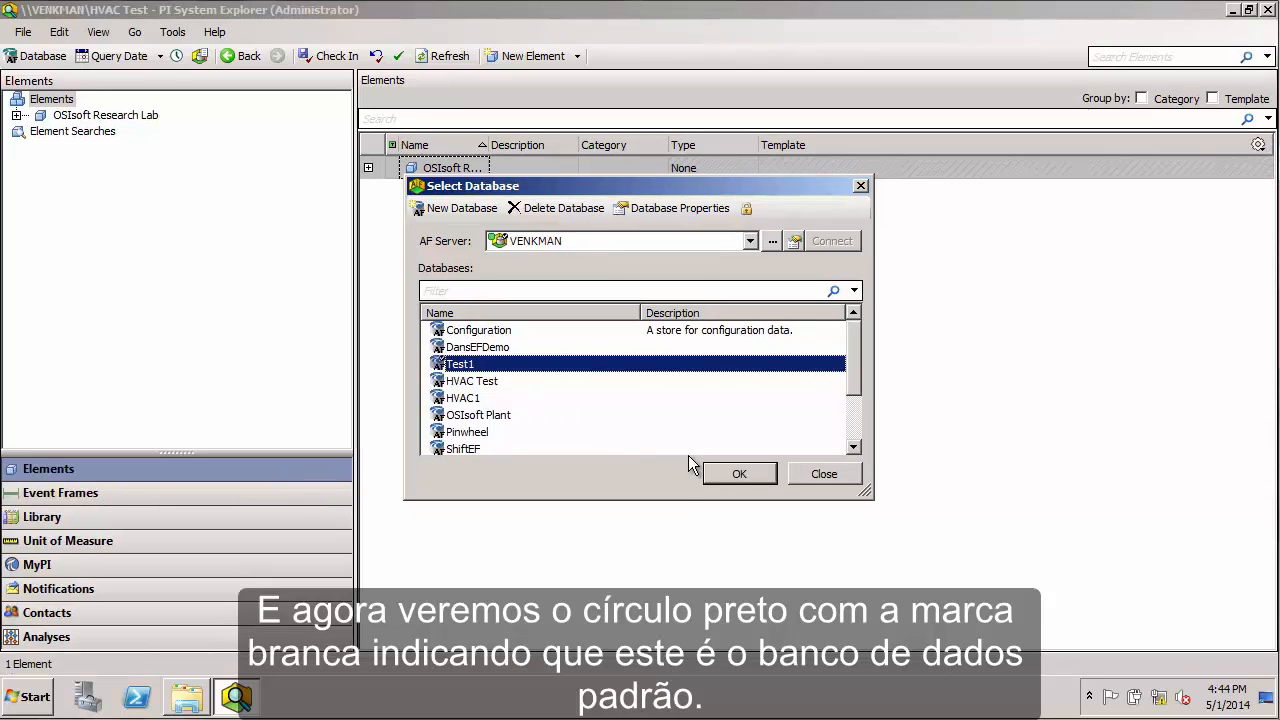
{"action": "left_click", "coordinate": [733, 472]}
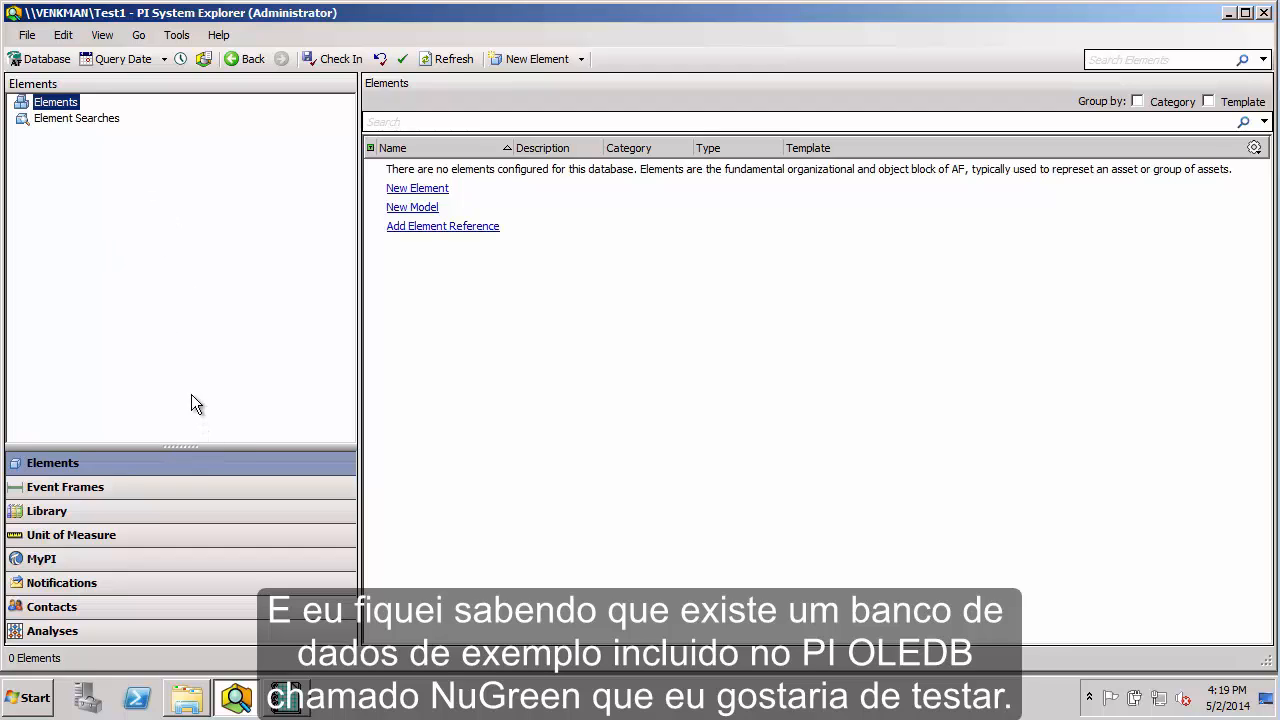
Import NuGreen.xml from the PI SQL Query Compendium (Asset) folder into Test1, with Allow Create, Allow Update and Automatic Check In enabled
{"action": "left_click", "coordinate": [186, 698]}
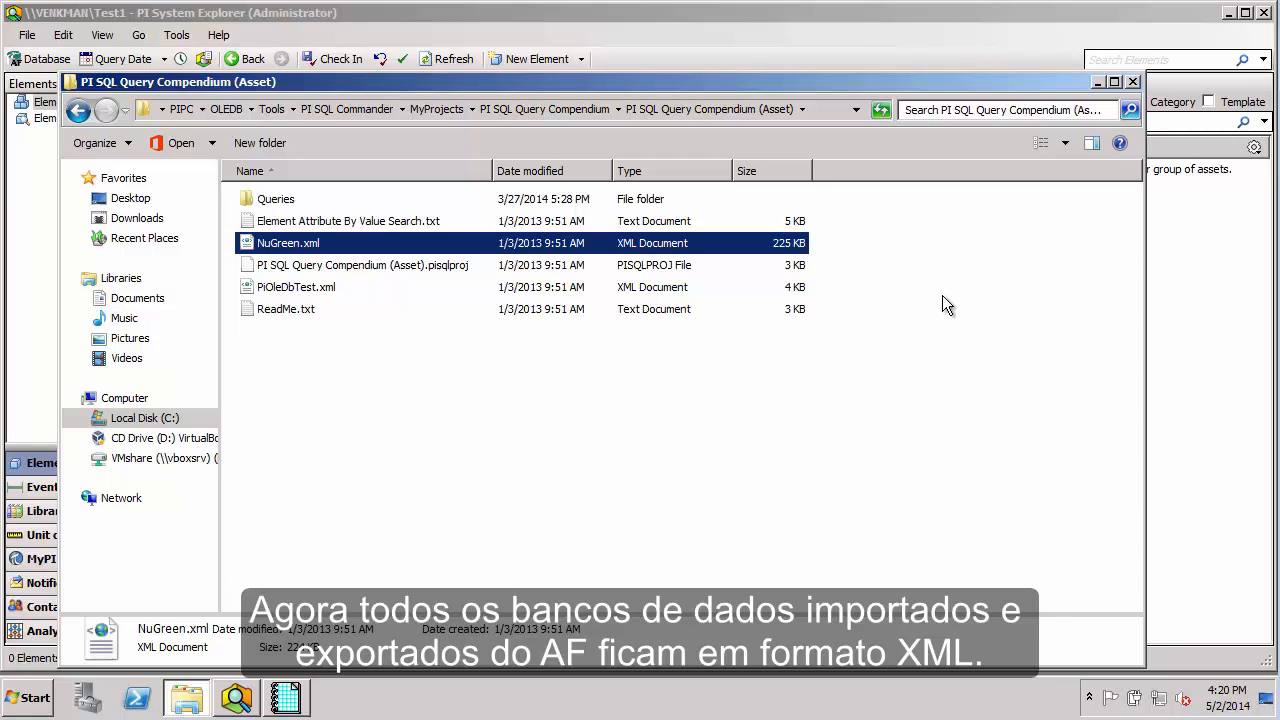
{"action": "left_click", "coordinate": [1097, 82]}
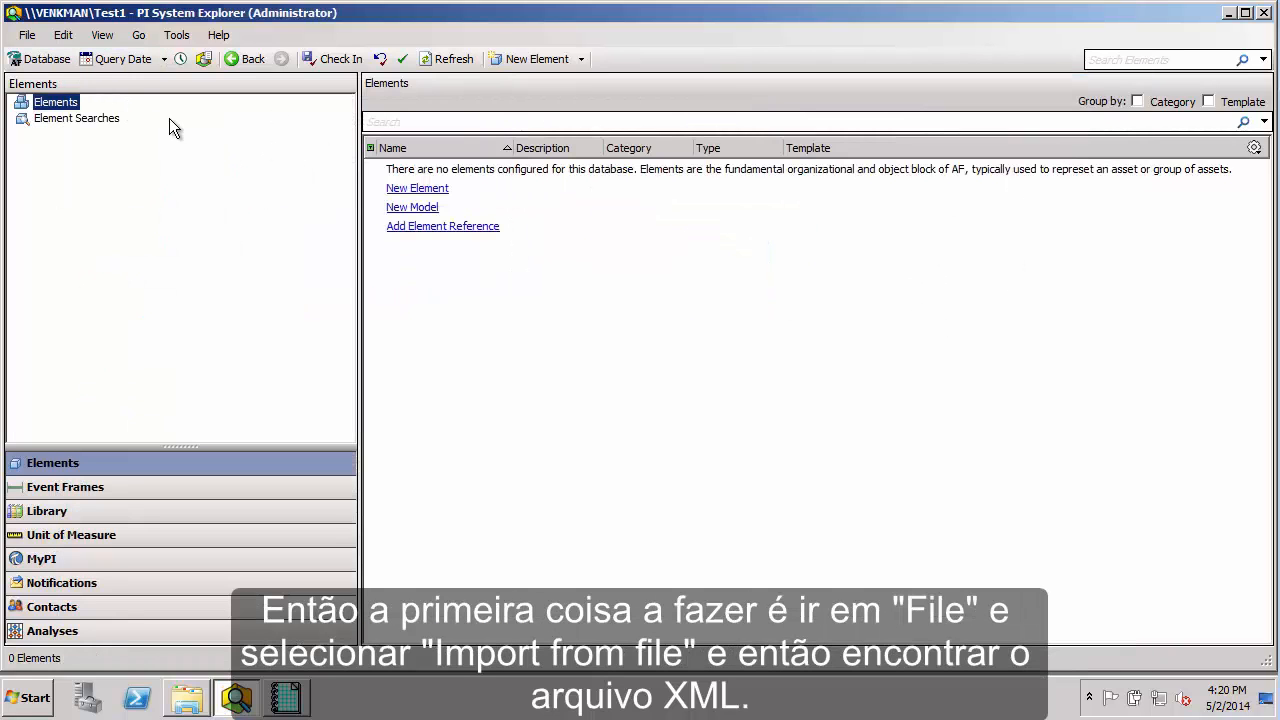
{"action": "left_click", "coordinate": [27, 35]}
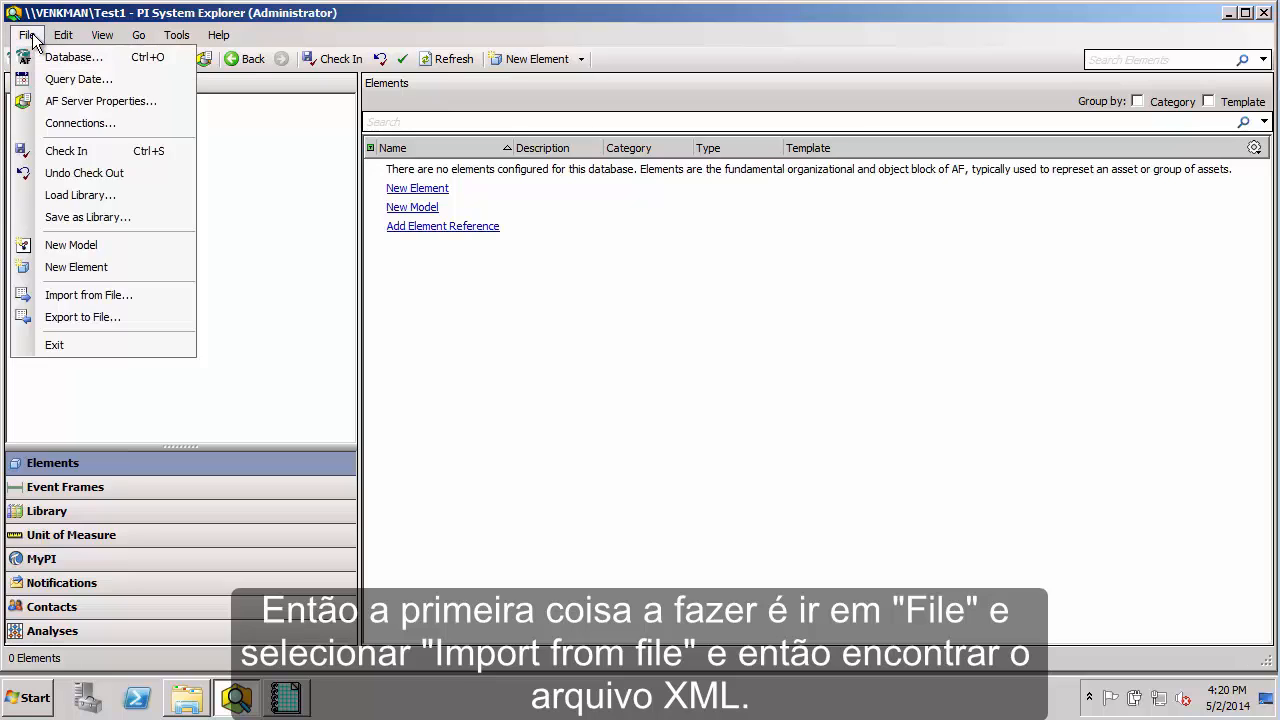
{"action": "left_click", "coordinate": [84, 295]}
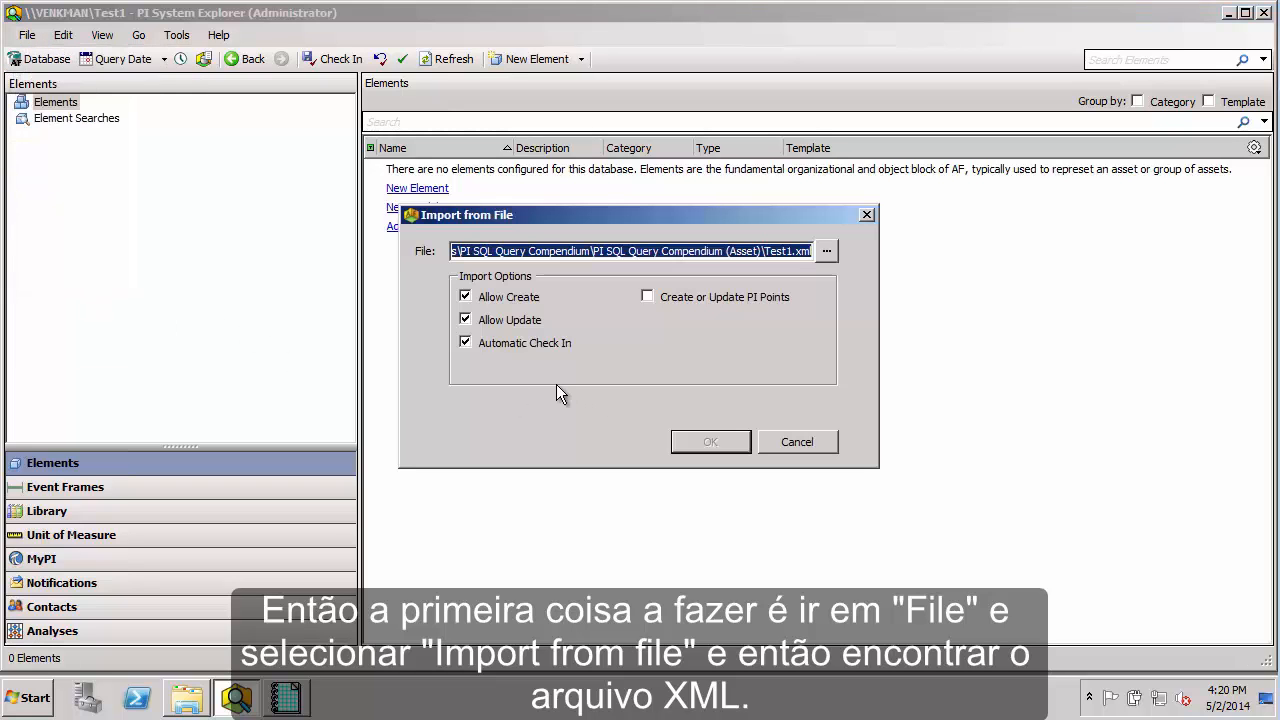
{"action": "left_click", "coordinate": [827, 251]}
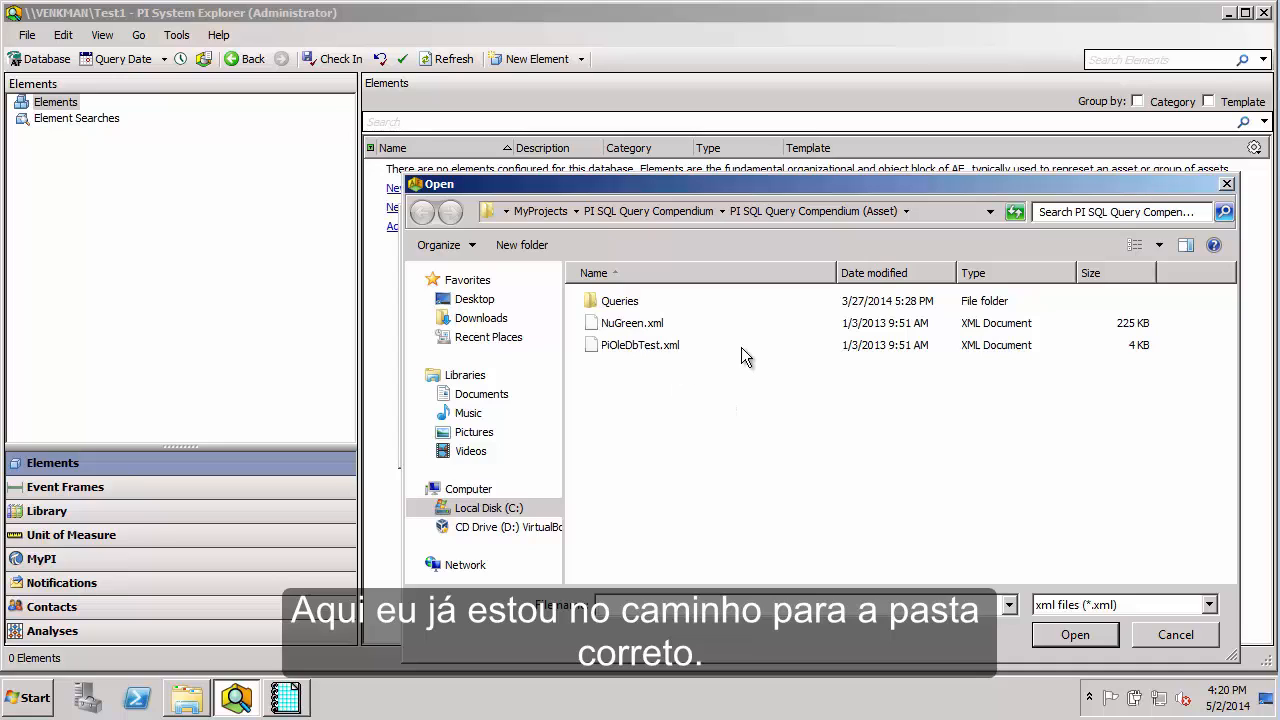
{"action": "left_click", "coordinate": [645, 323]}
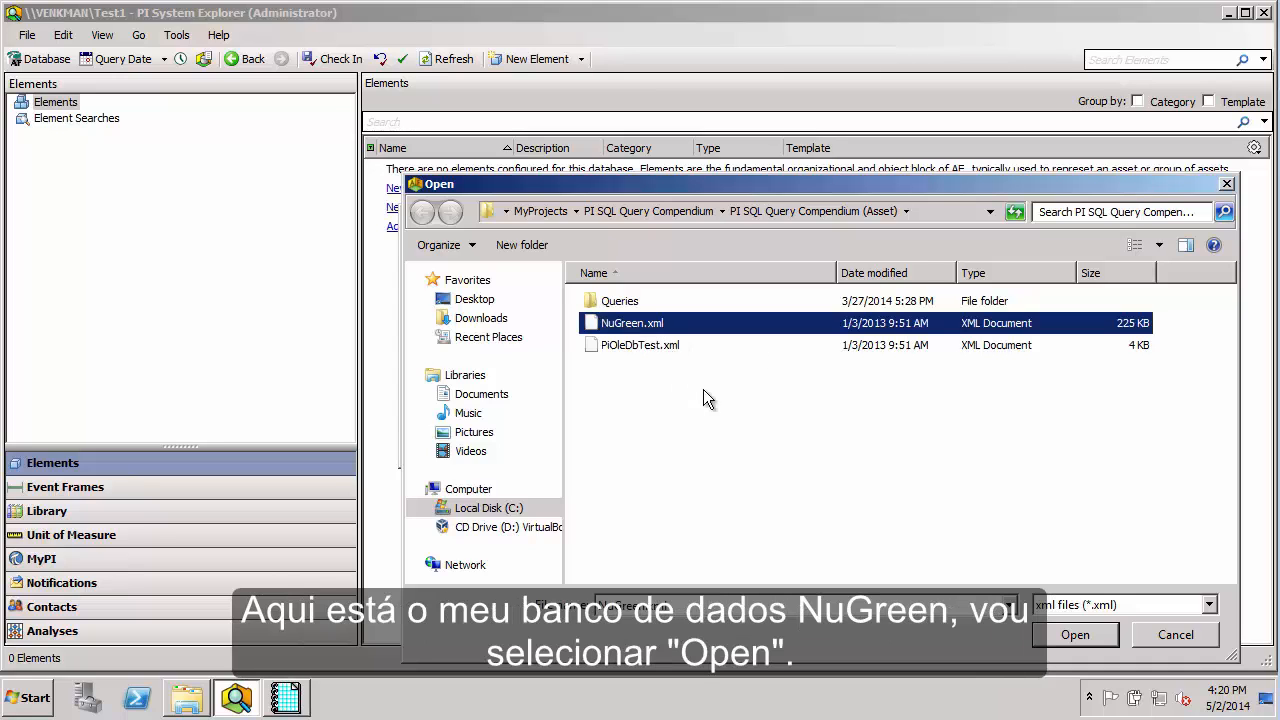
{"action": "left_click", "coordinate": [1075, 635]}
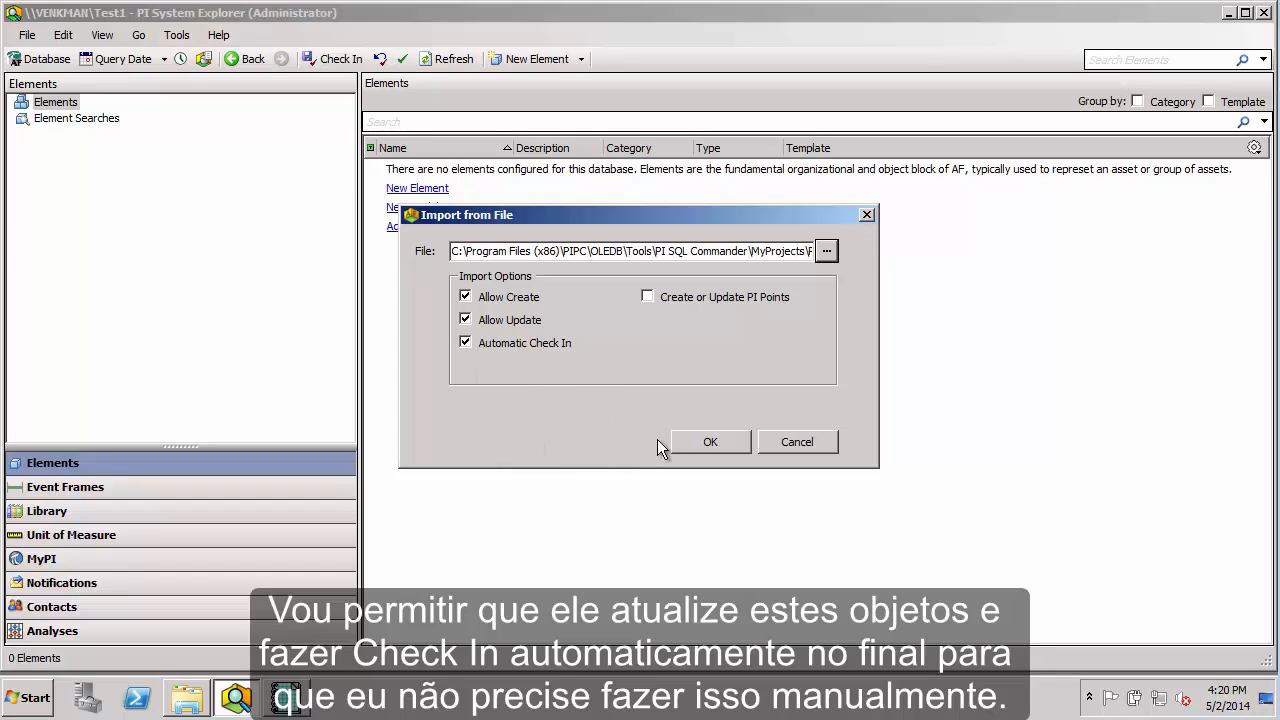
{"action": "left_click", "coordinate": [724, 441]}
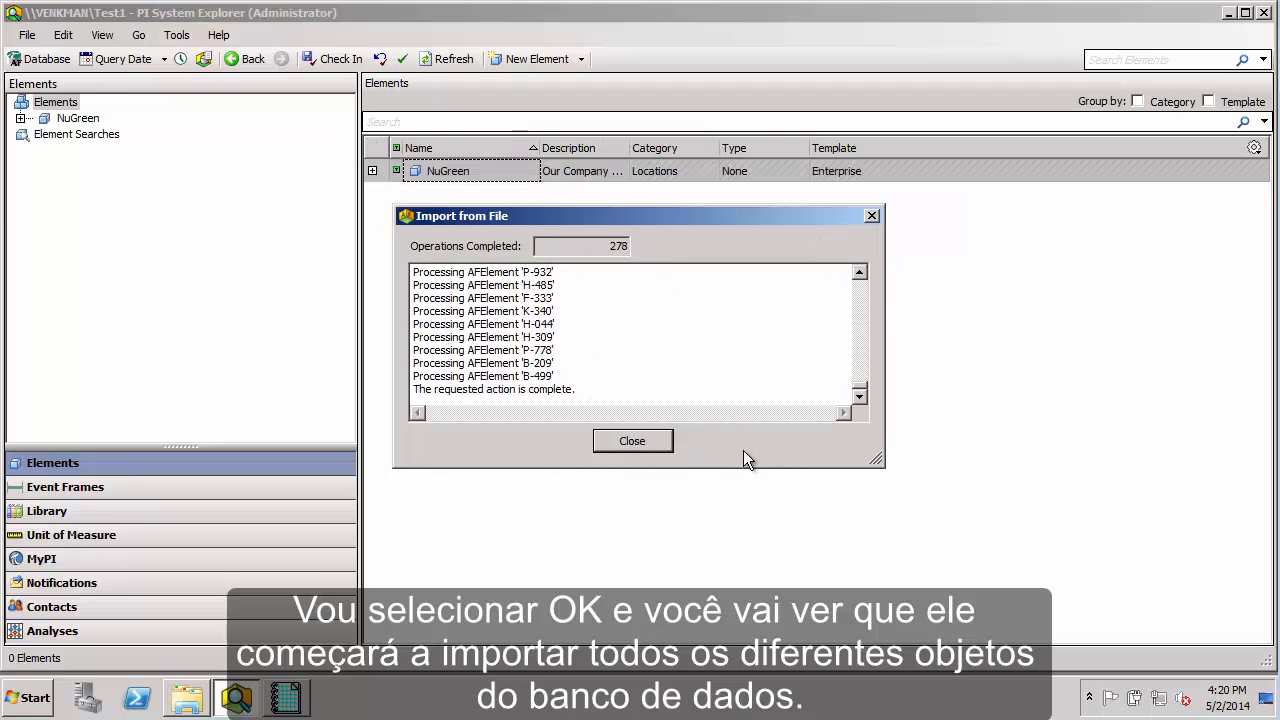
{"action": "left_click", "coordinate": [632, 441]}
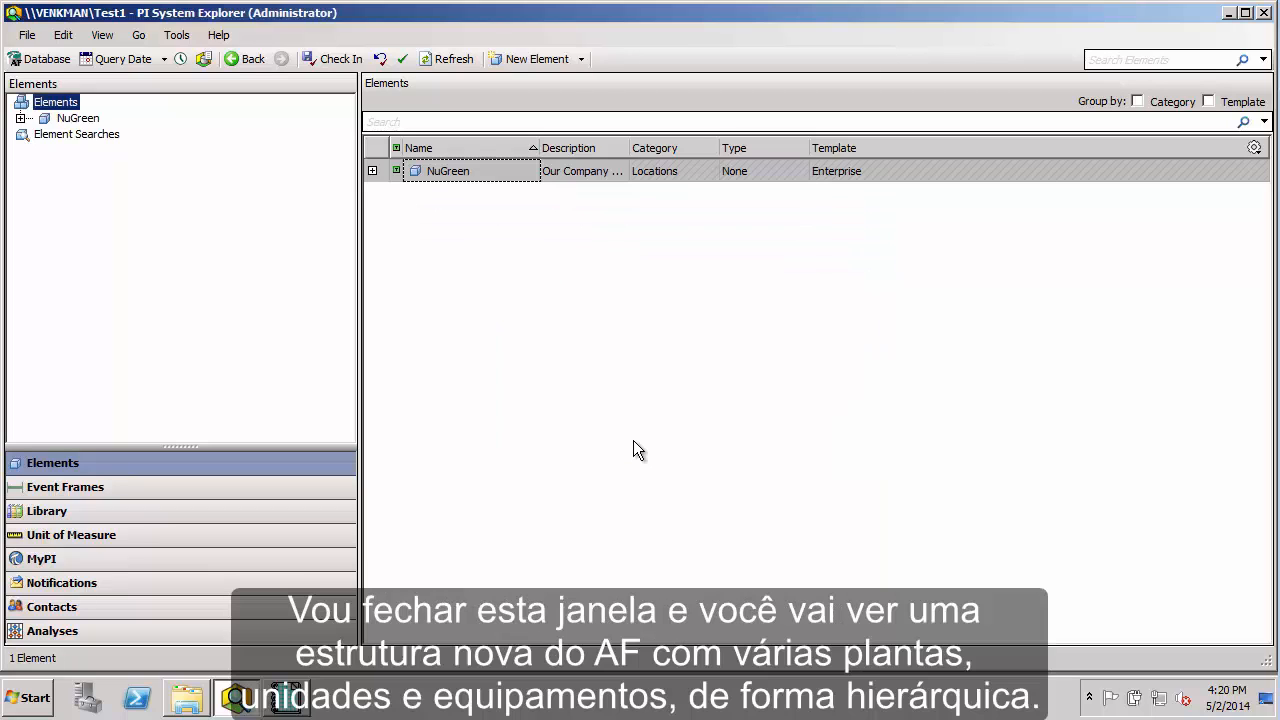
Look through the plants under the NuGreen element, including the Little Rock plant and its Extruding Process
{"action": "left_click", "coordinate": [20, 118]}
{"action": "left_click", "coordinate": [43, 134]}
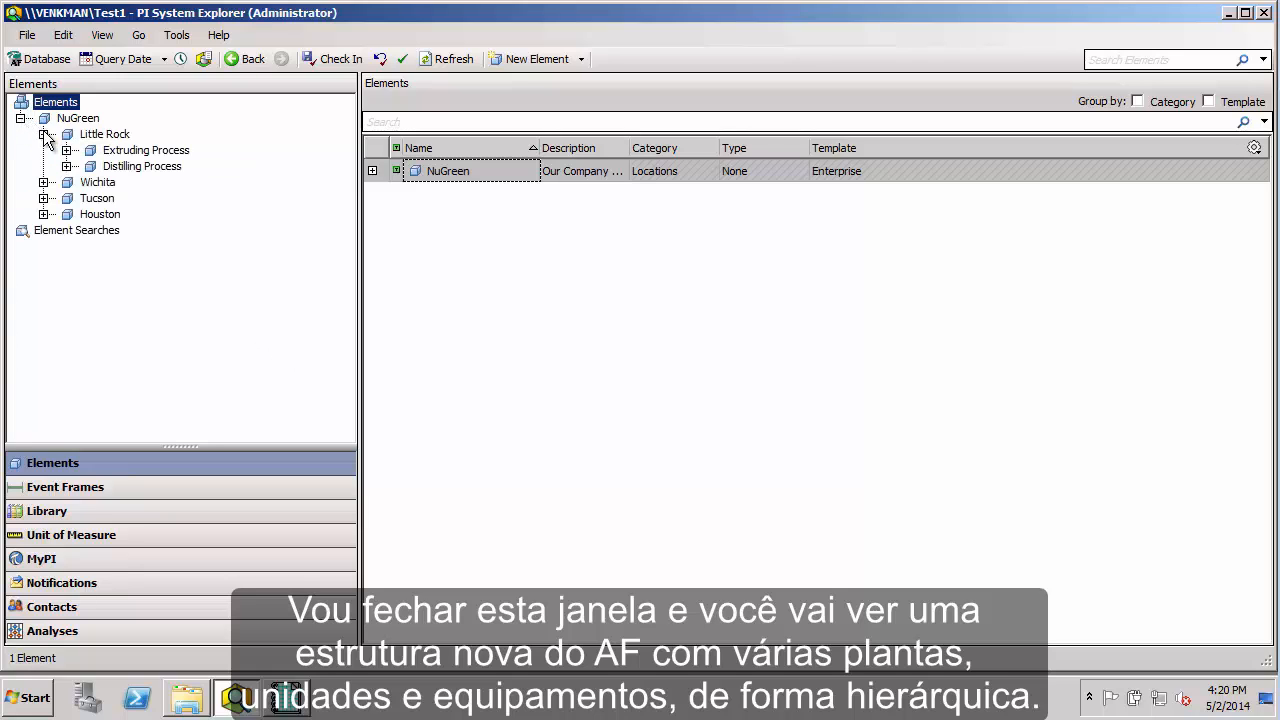
{"action": "left_click", "coordinate": [66, 150]}
{"action": "left_click", "coordinate": [66, 150]}
{"action": "left_click", "coordinate": [43, 134]}
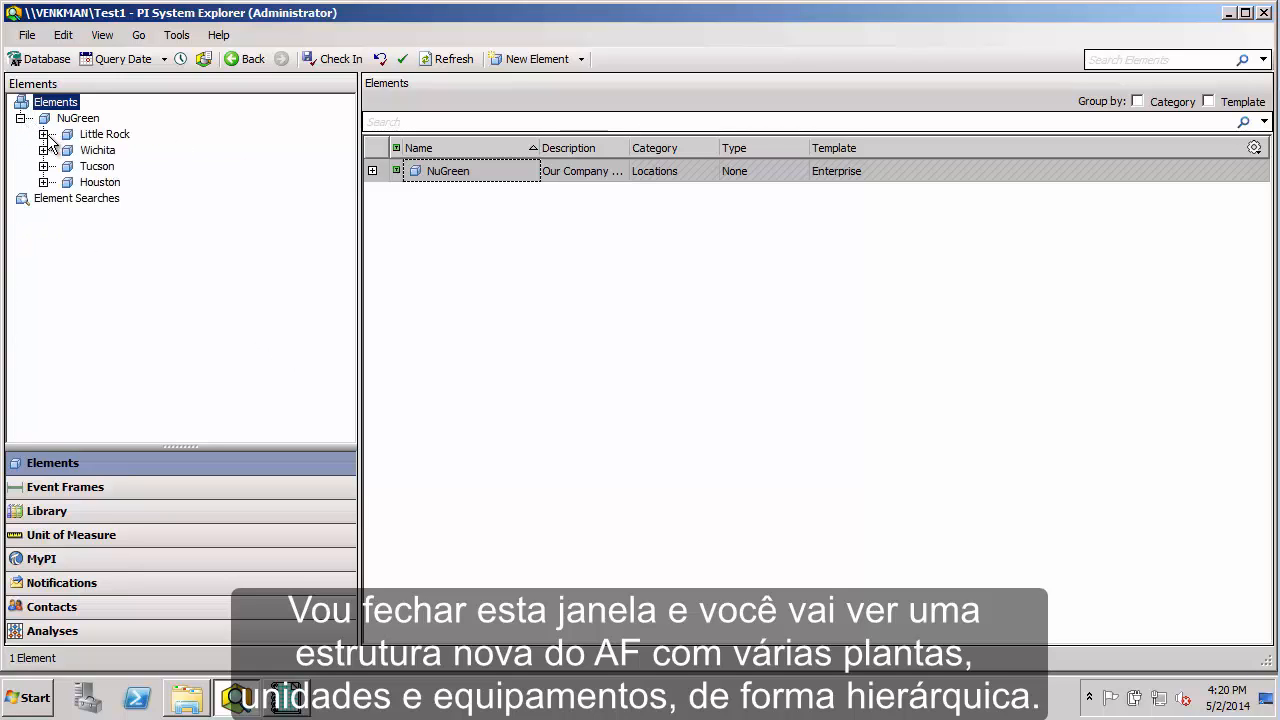
Inspect the Houston plant's Cracking Process, its Equipment and the attributes of K-304, and collapse the Houston branch
{"action": "left_click", "coordinate": [43, 182]}
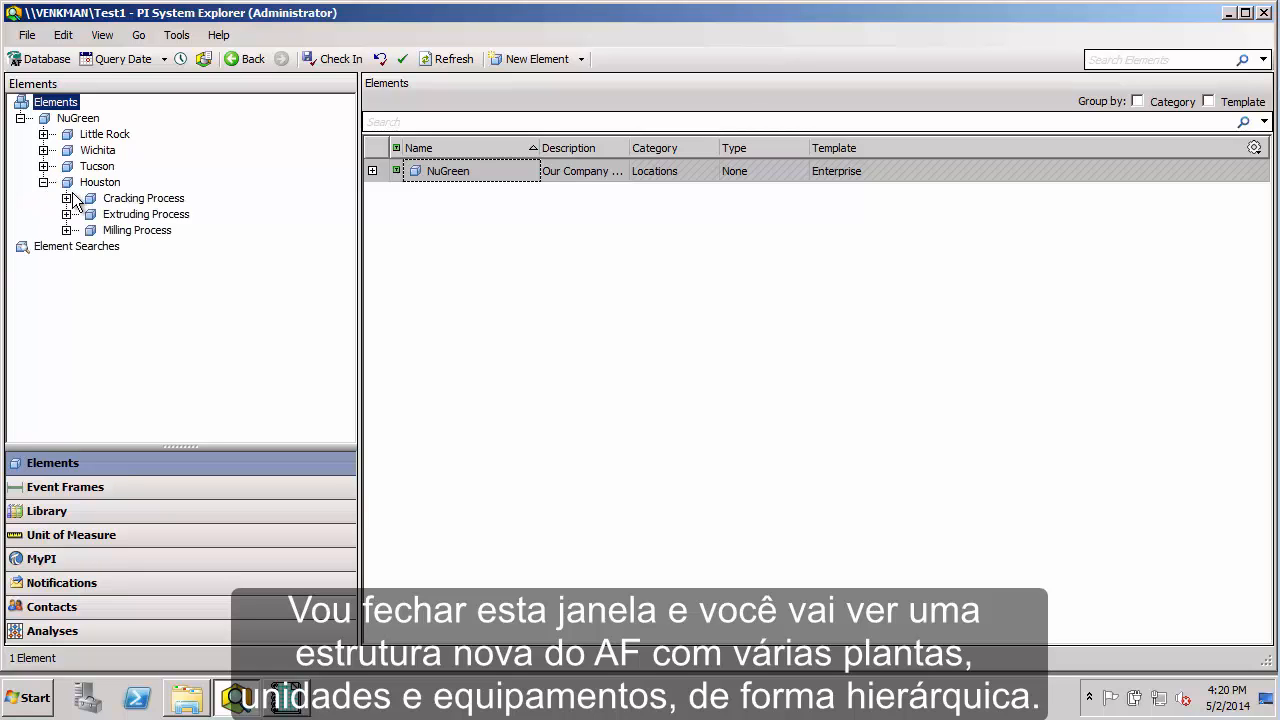
{"action": "left_click", "coordinate": [66, 198]}
{"action": "left_click", "coordinate": [134, 200]}
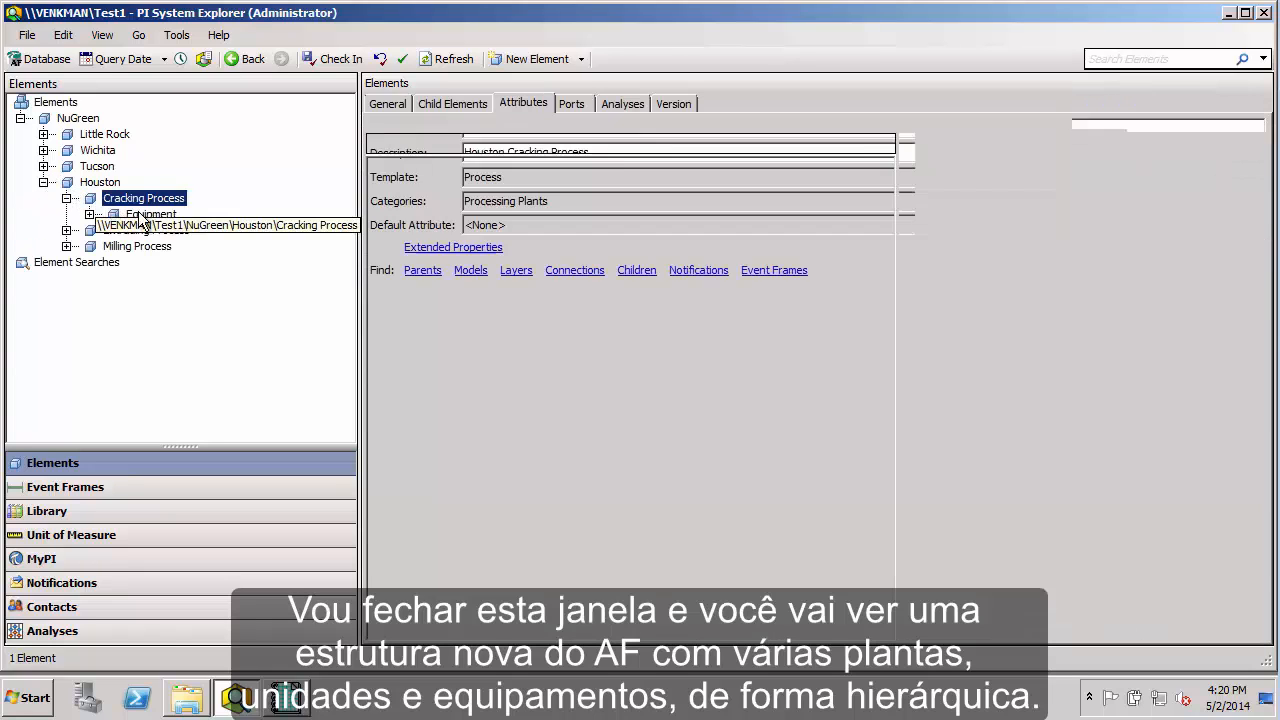
{"action": "left_click", "coordinate": [140, 215]}
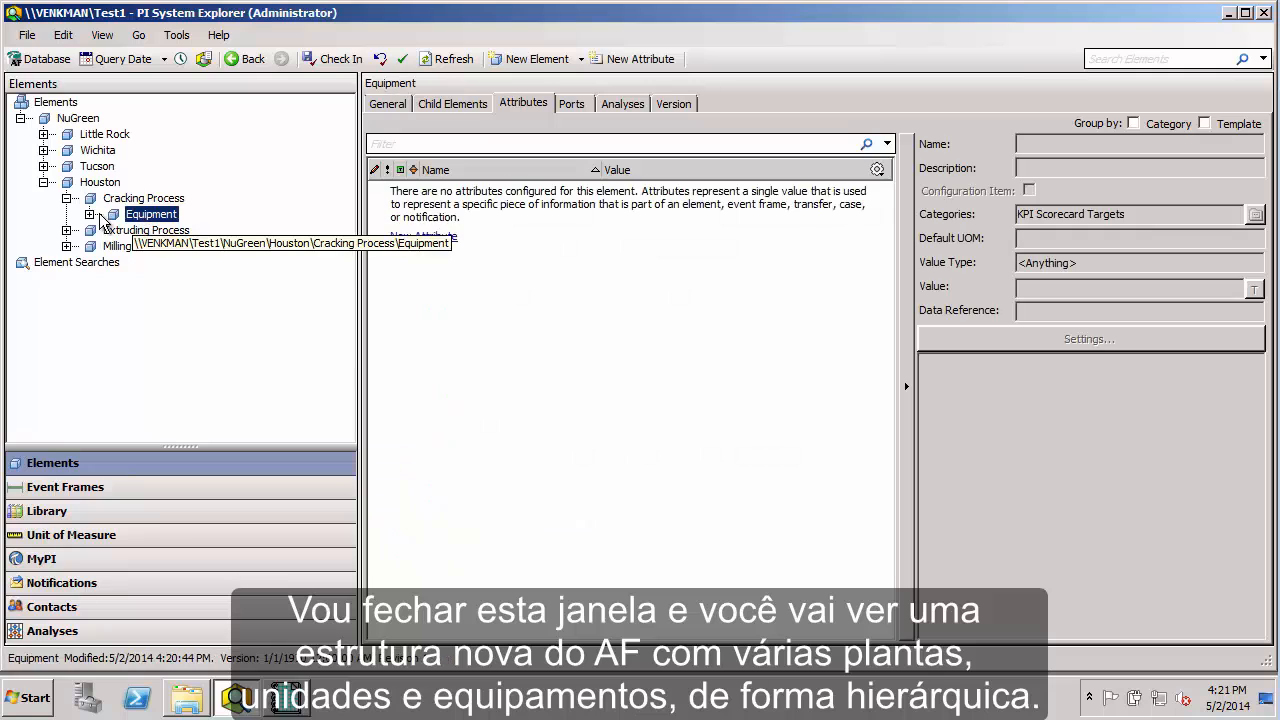
{"action": "left_click", "coordinate": [91, 214]}
{"action": "left_click", "coordinate": [155, 231]}
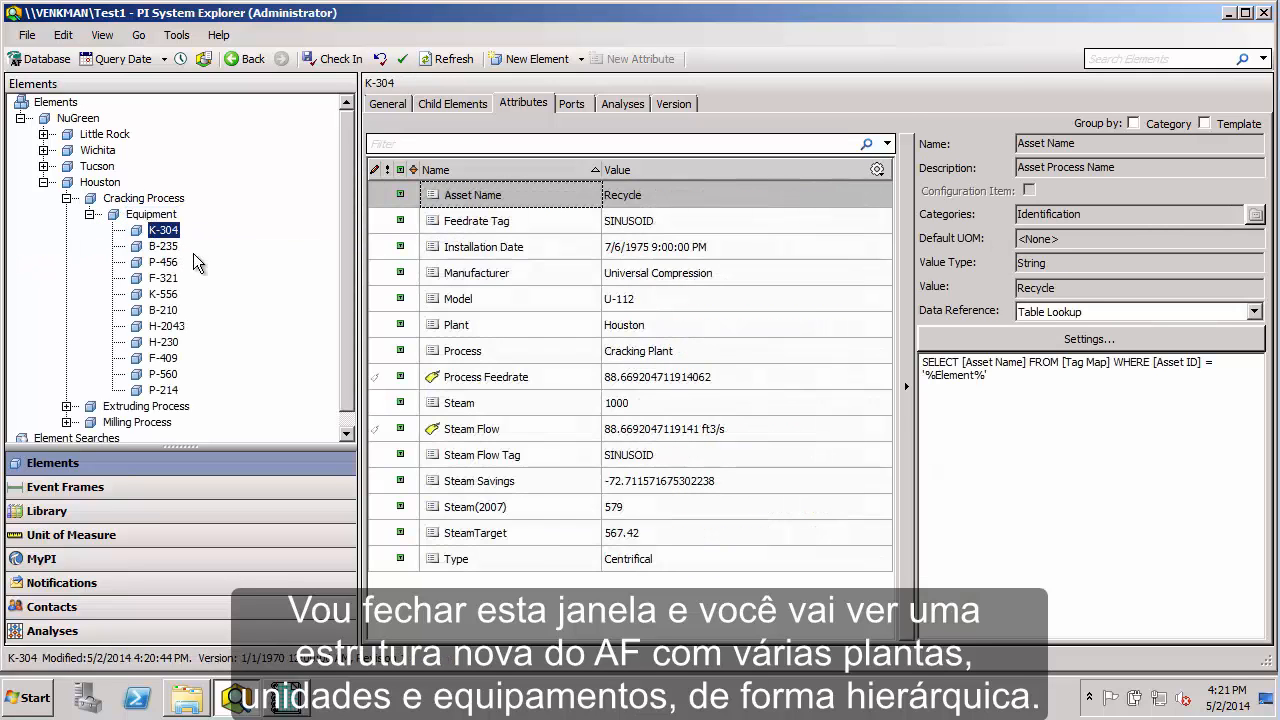
{"action": "left_click", "coordinate": [91, 214]}
{"action": "left_click", "coordinate": [67, 199]}
{"action": "left_click", "coordinate": [44, 183]}
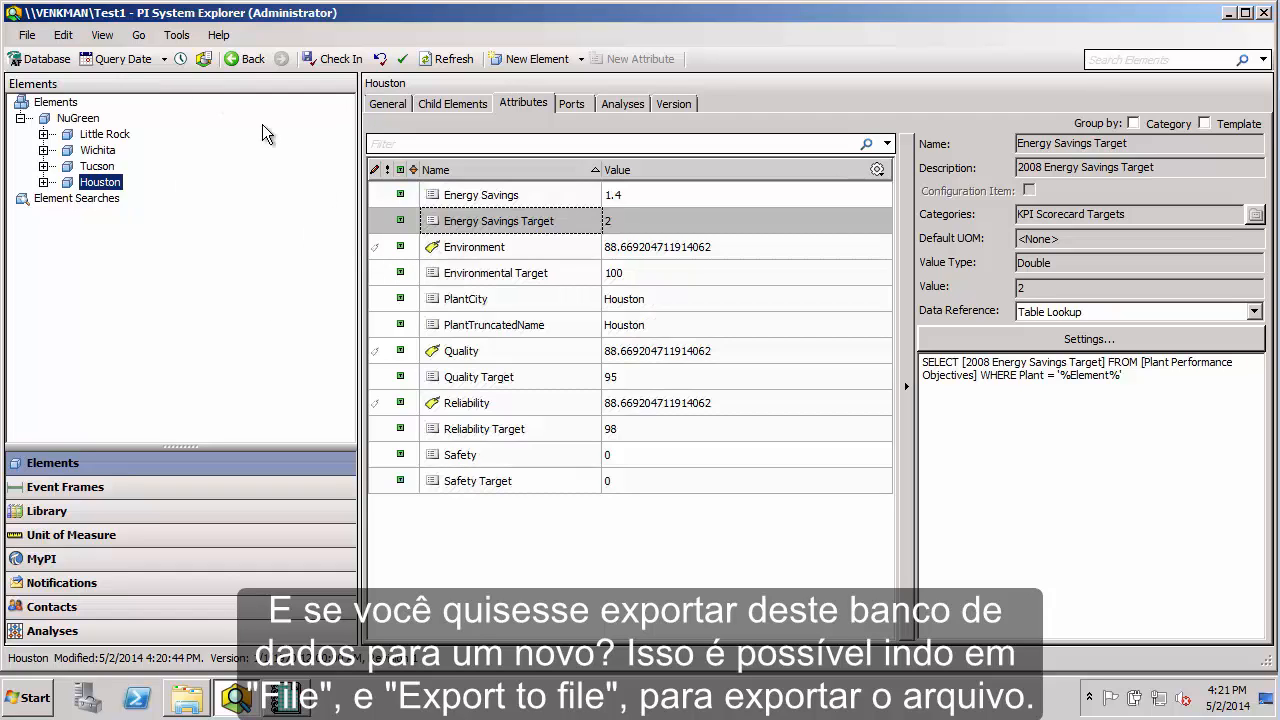
Start exporting the Test1 database to a file, enabling Include All Referenced Objects and Include Default Values
{"action": "left_click", "coordinate": [28, 36]}
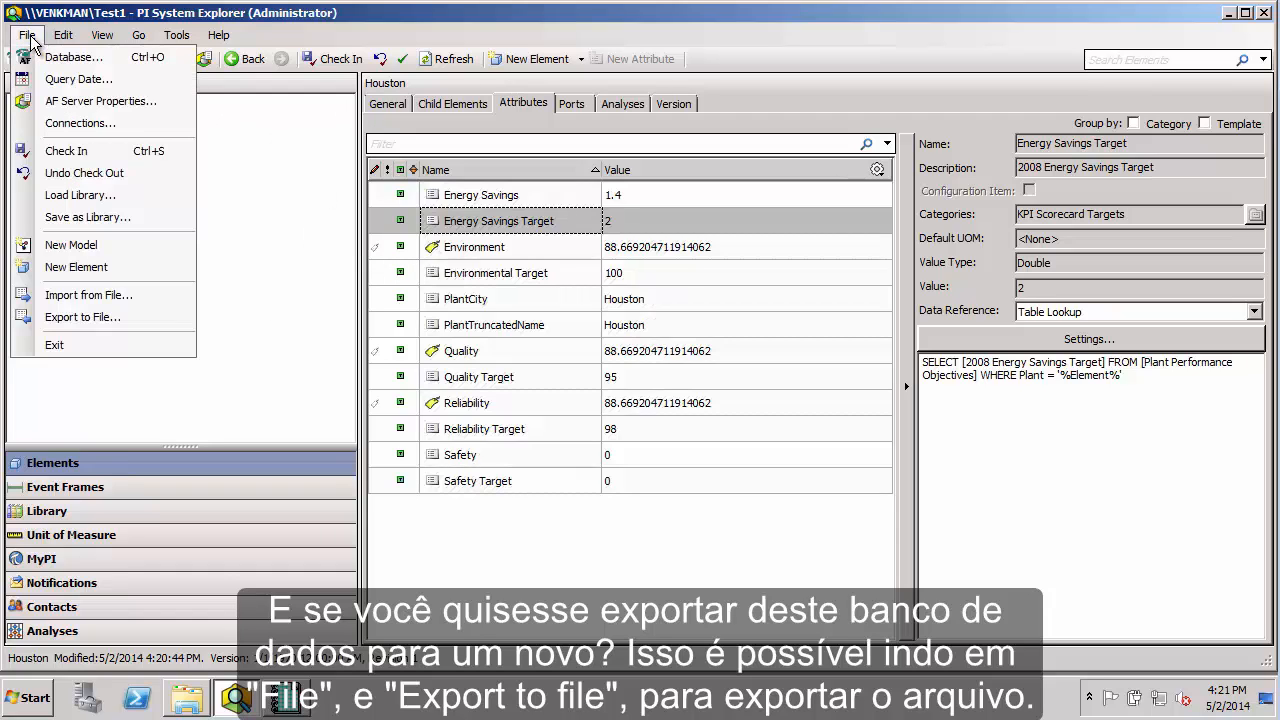
{"action": "left_click", "coordinate": [103, 318]}
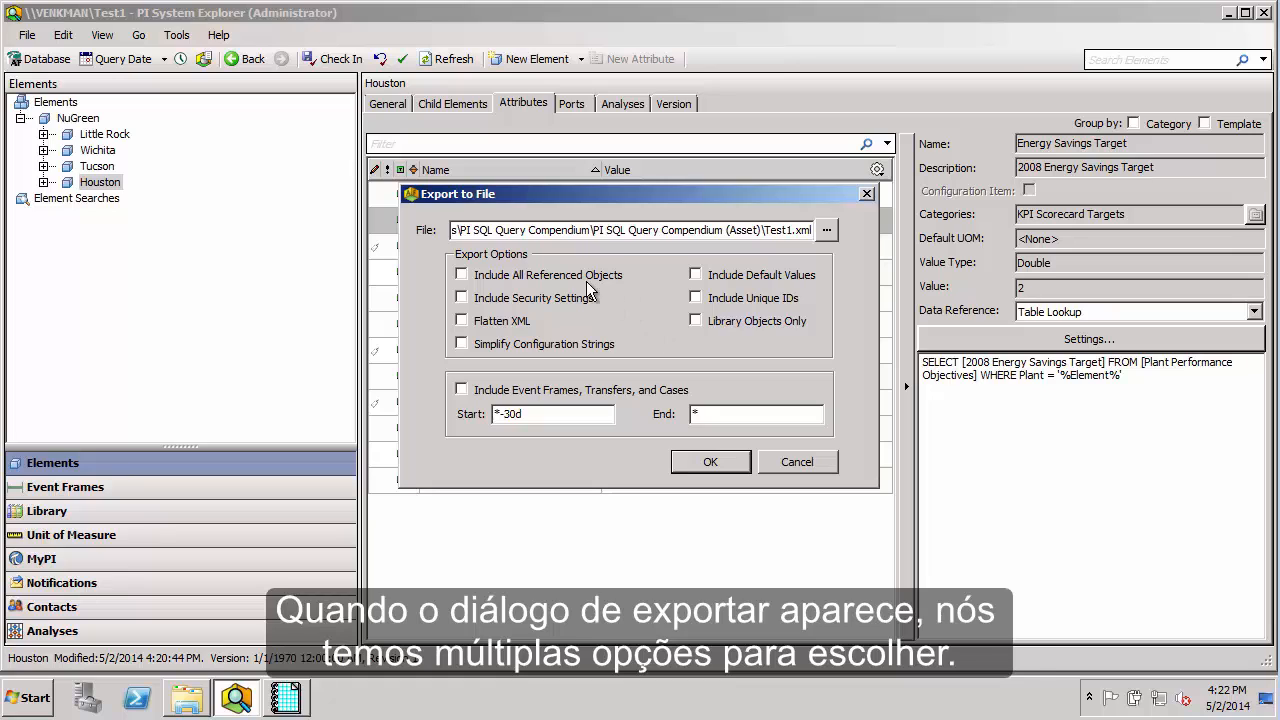
{"action": "mouse_move", "coordinate": [566, 276]}
{"action": "mouse_move", "coordinate": [558, 306]}
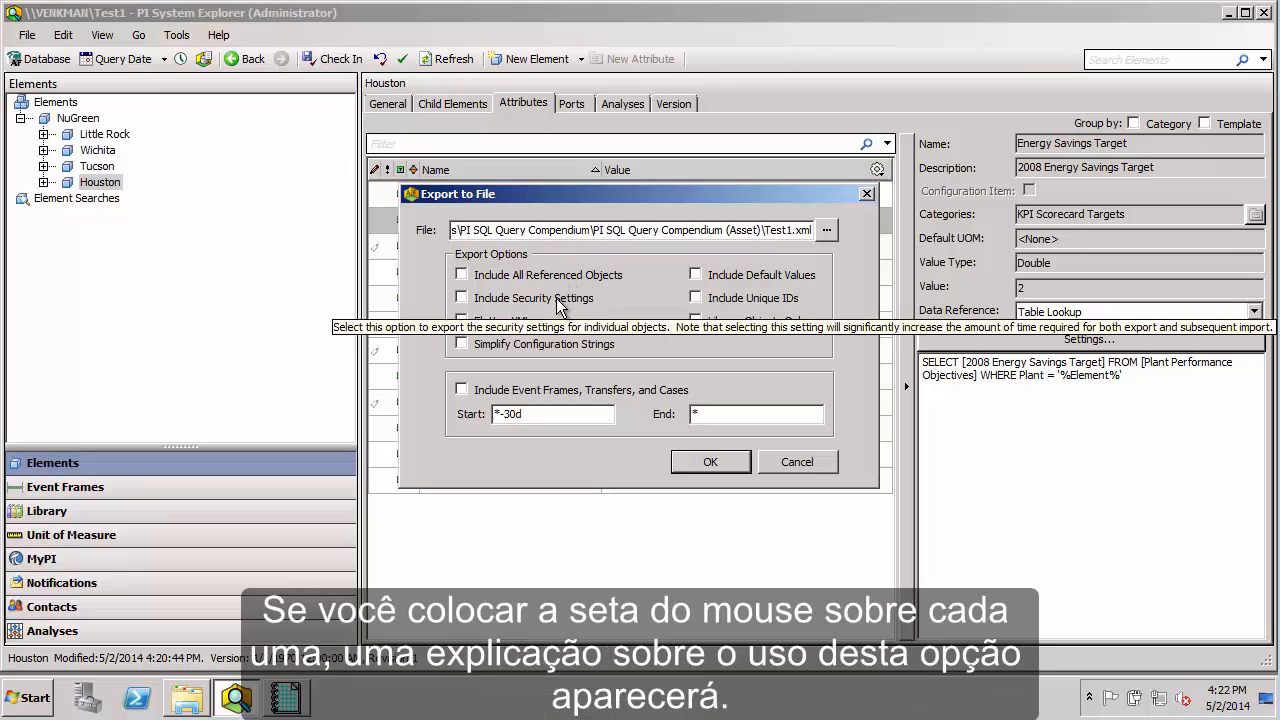
{"action": "left_click", "coordinate": [461, 274]}
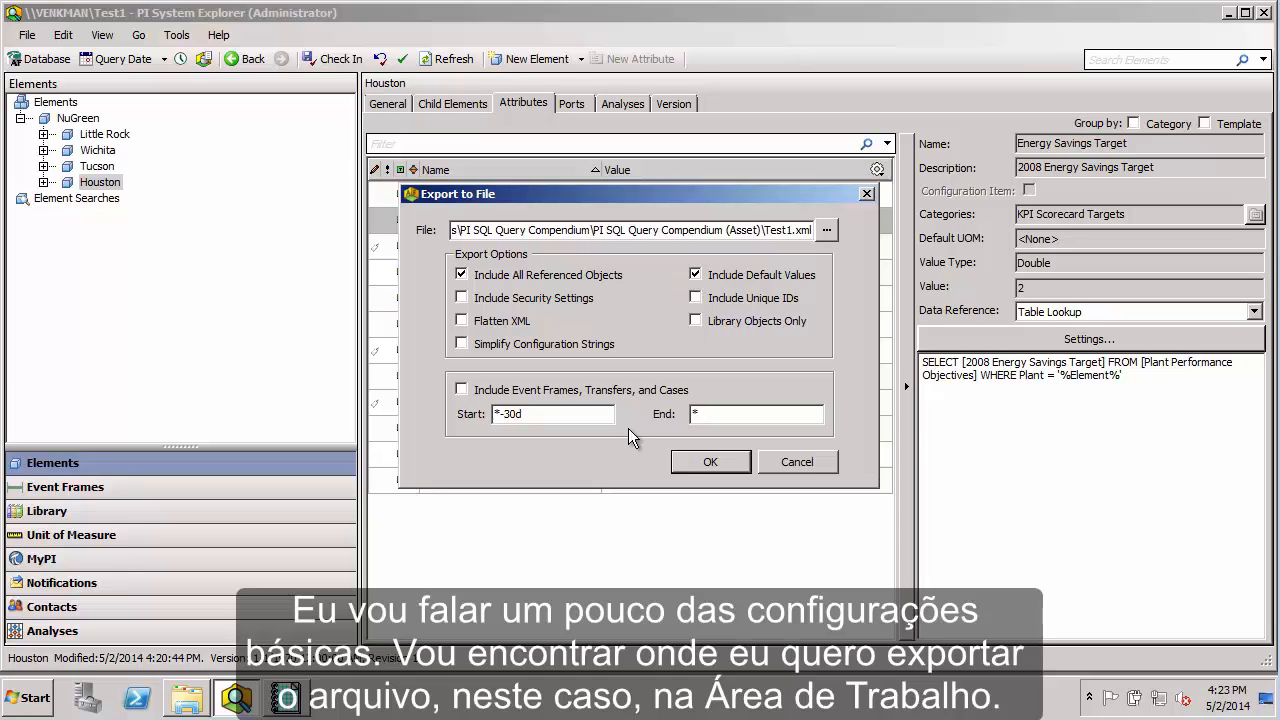
Set the export destination to NuGreen2.xml on the Desktop and run the export
{"action": "left_click", "coordinate": [819, 229]}
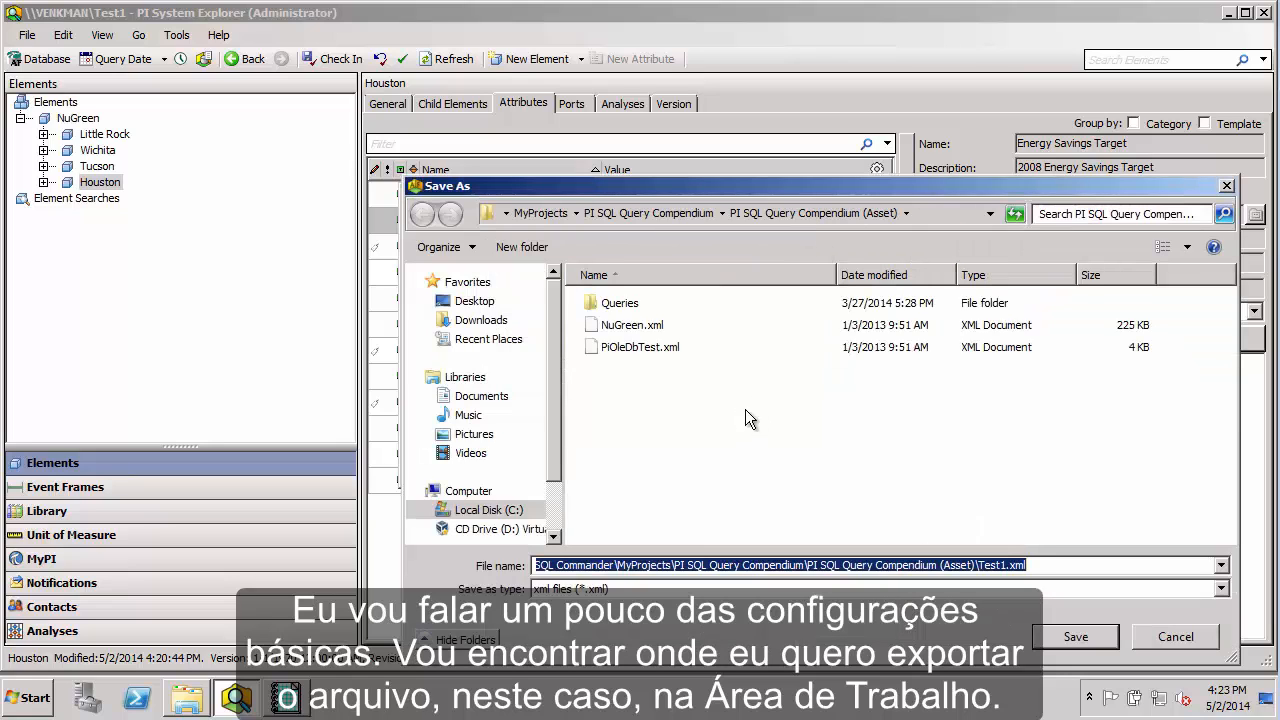
{"action": "left_click", "coordinate": [472, 301]}
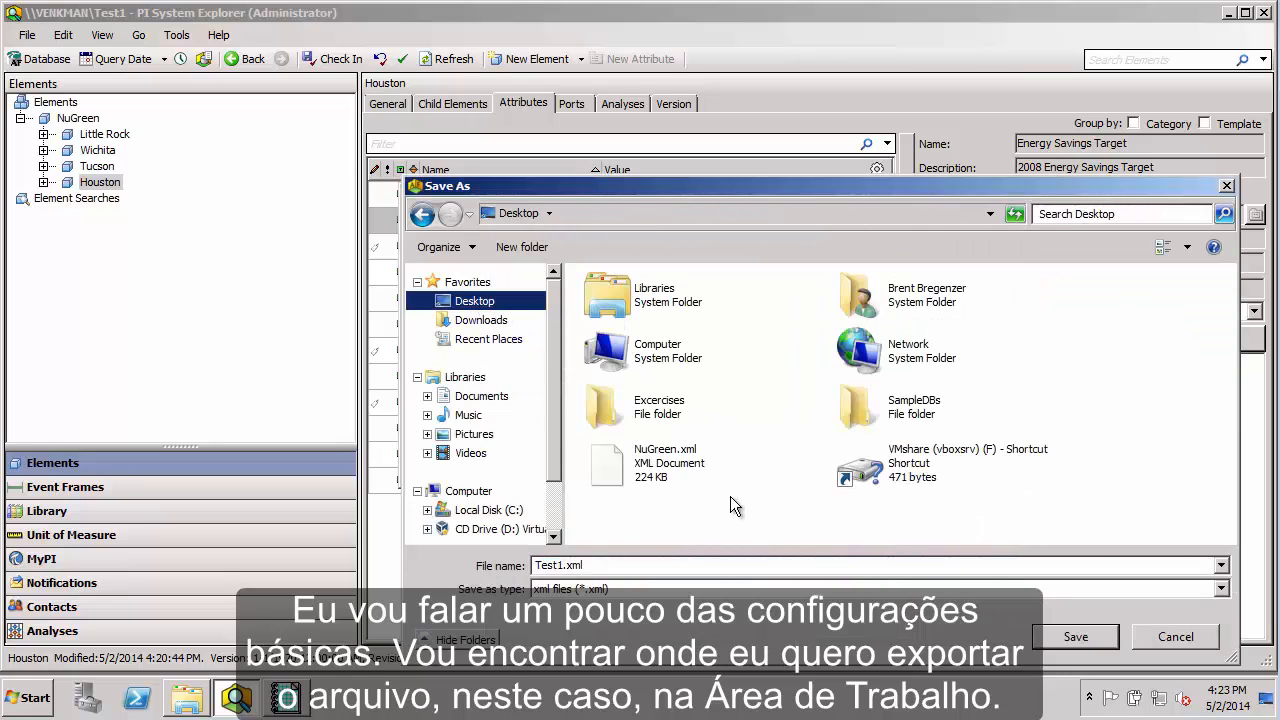
{"action": "left_click", "coordinate": [678, 470]}
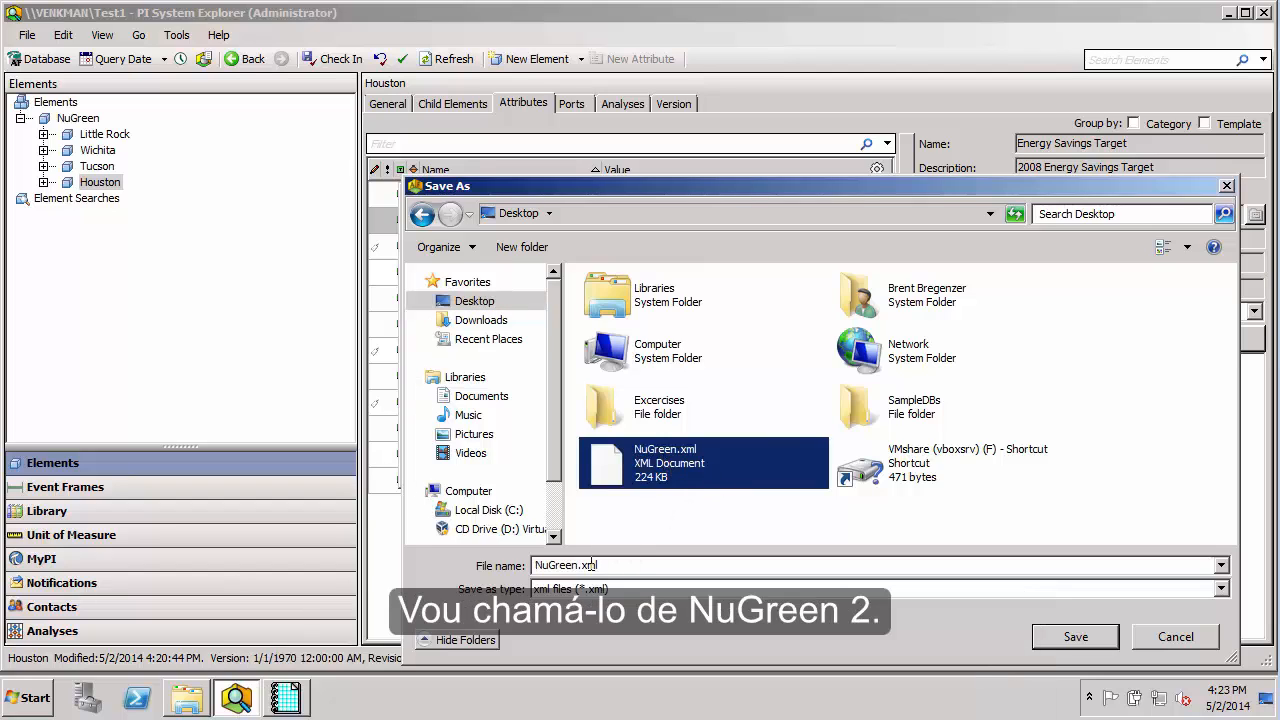
{"action": "double_click", "coordinate": [572, 563]}
{"action": "left_click", "coordinate": [574, 564]}
{"action": "type", "text": "2"}
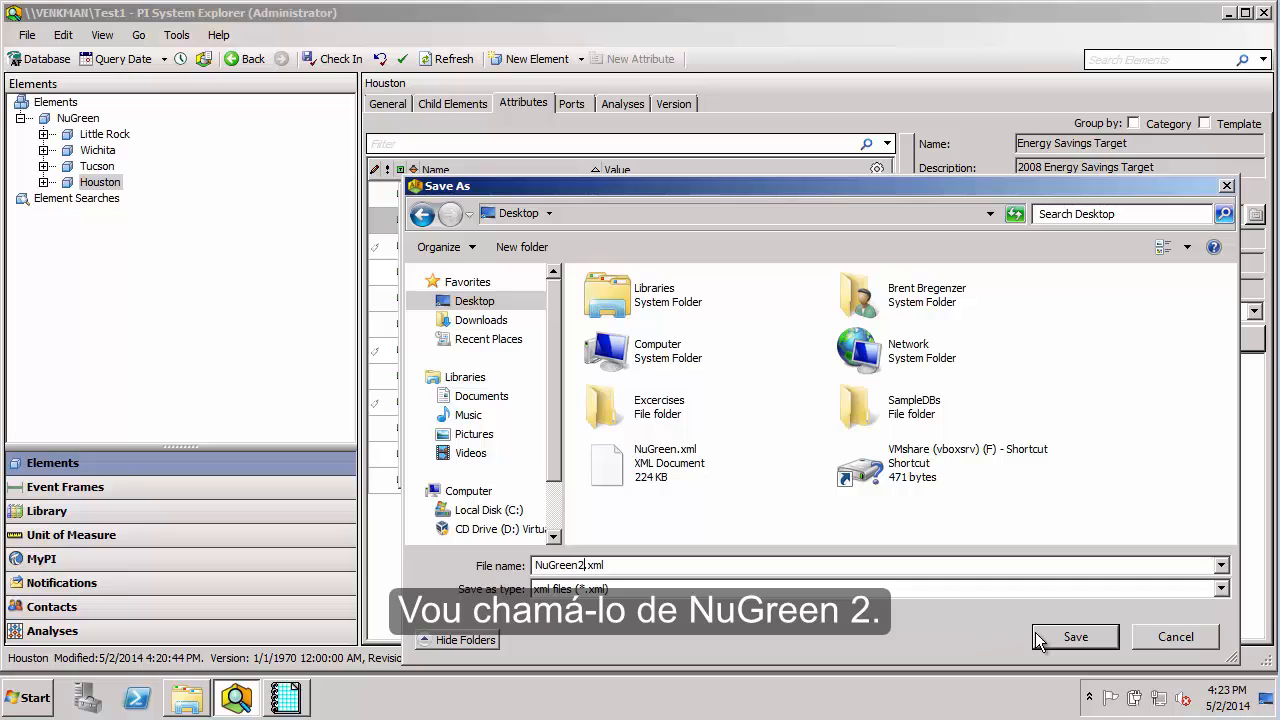
{"action": "left_click", "coordinate": [1075, 636]}
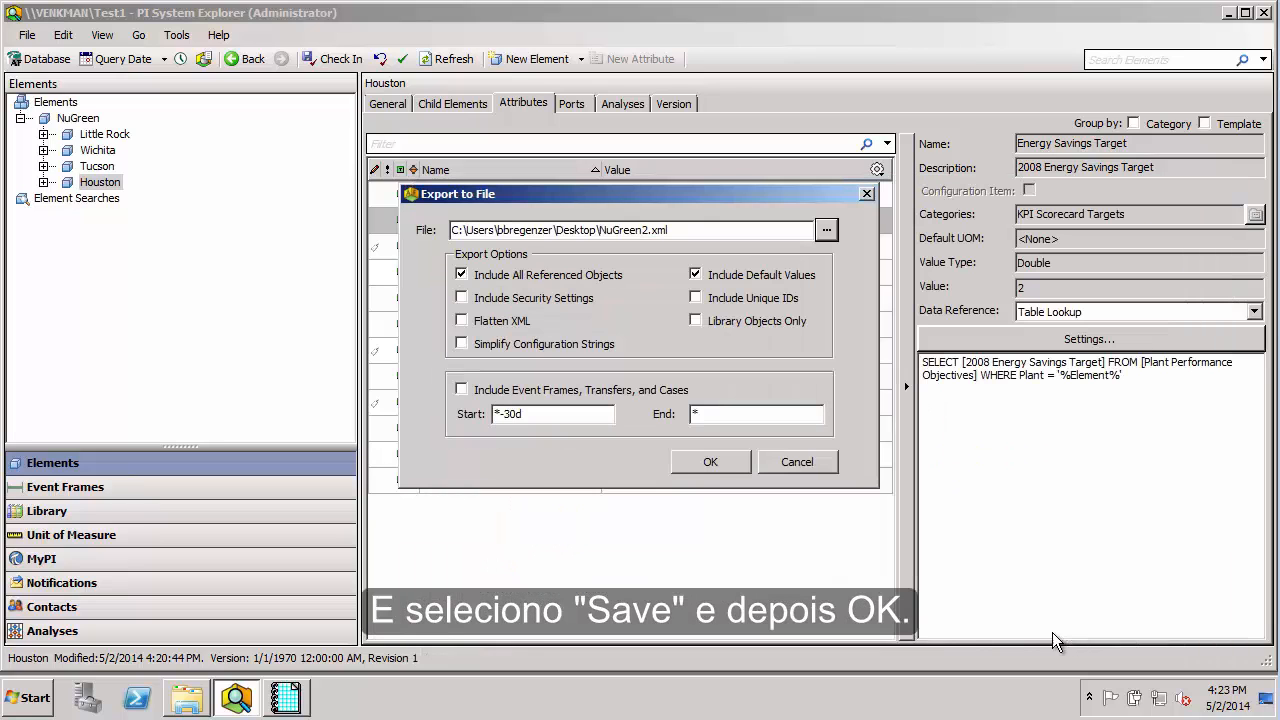
{"action": "left_click", "coordinate": [705, 462]}
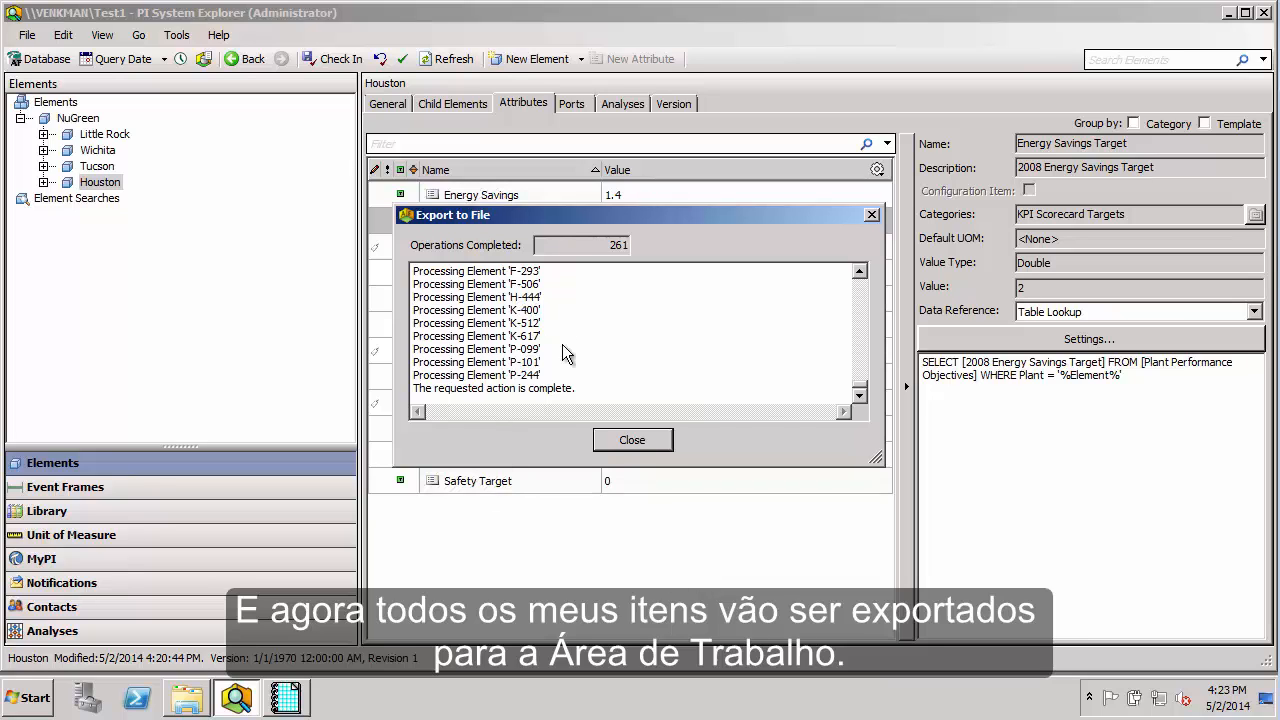
{"action": "left_click", "coordinate": [632, 440]}
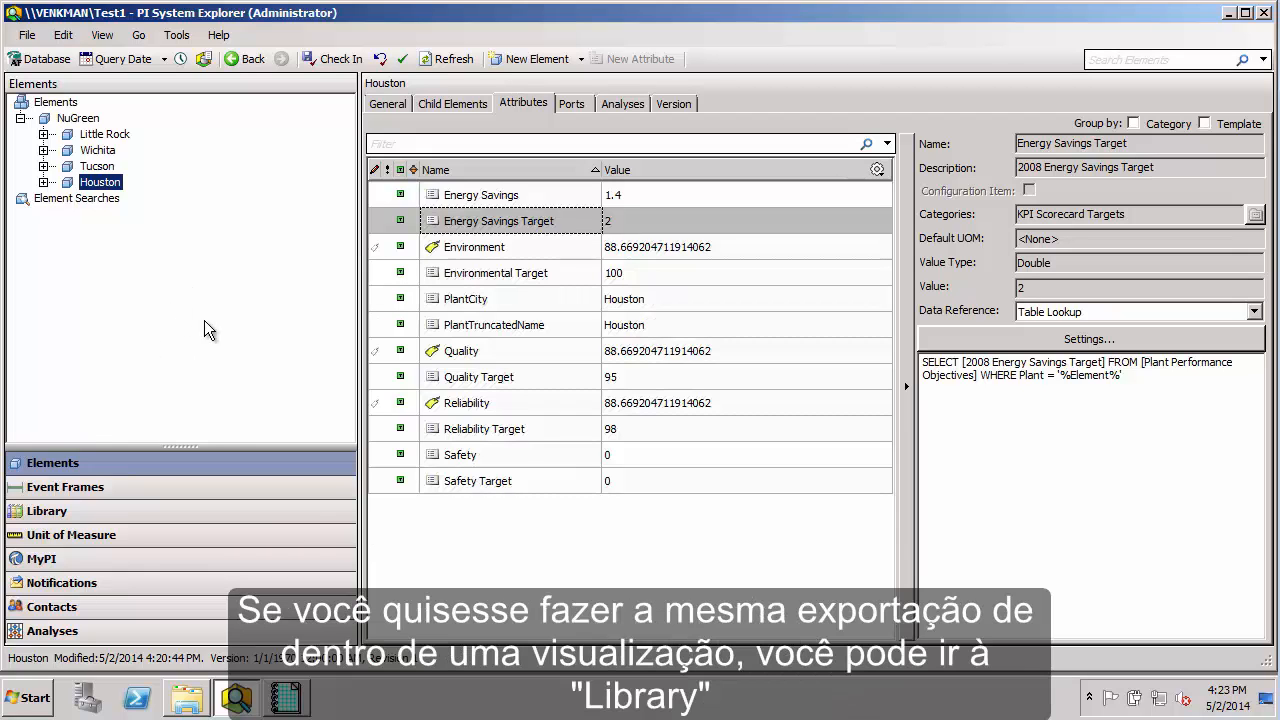
Show the library of the Test1 database and select its top-level Test1 object
{"action": "left_click", "coordinate": [163, 486]}
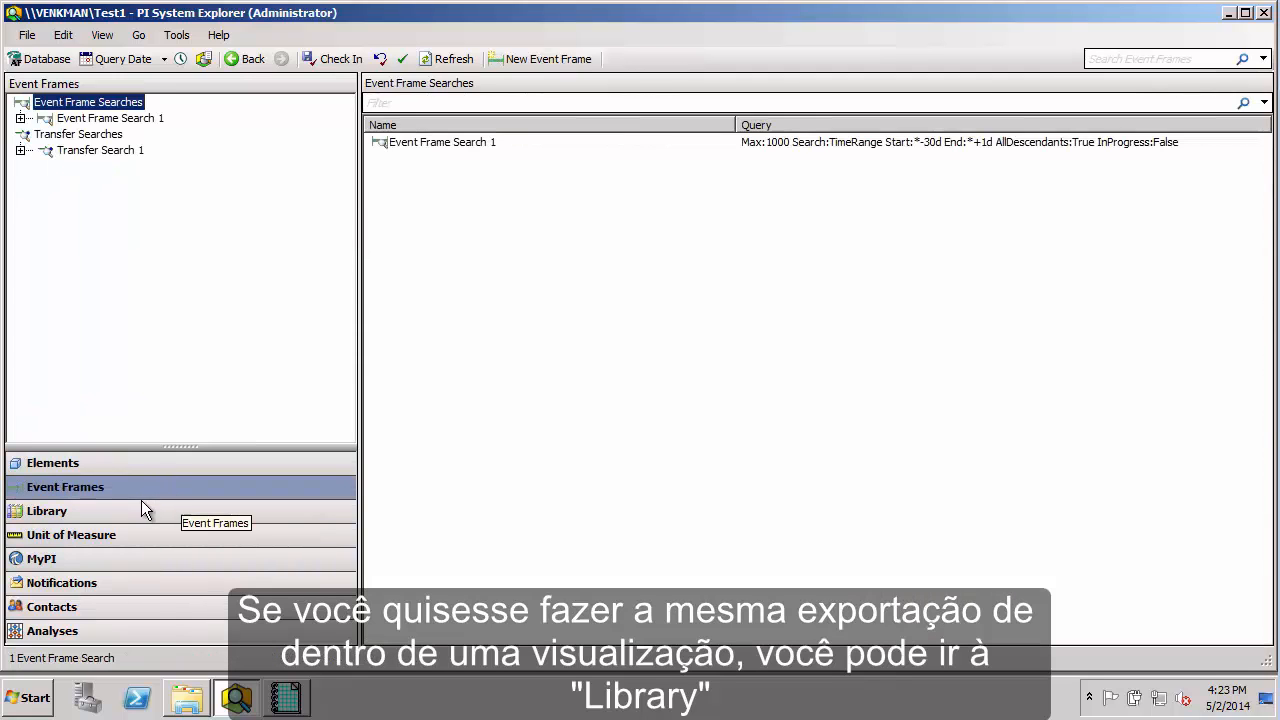
{"action": "left_click", "coordinate": [143, 509]}
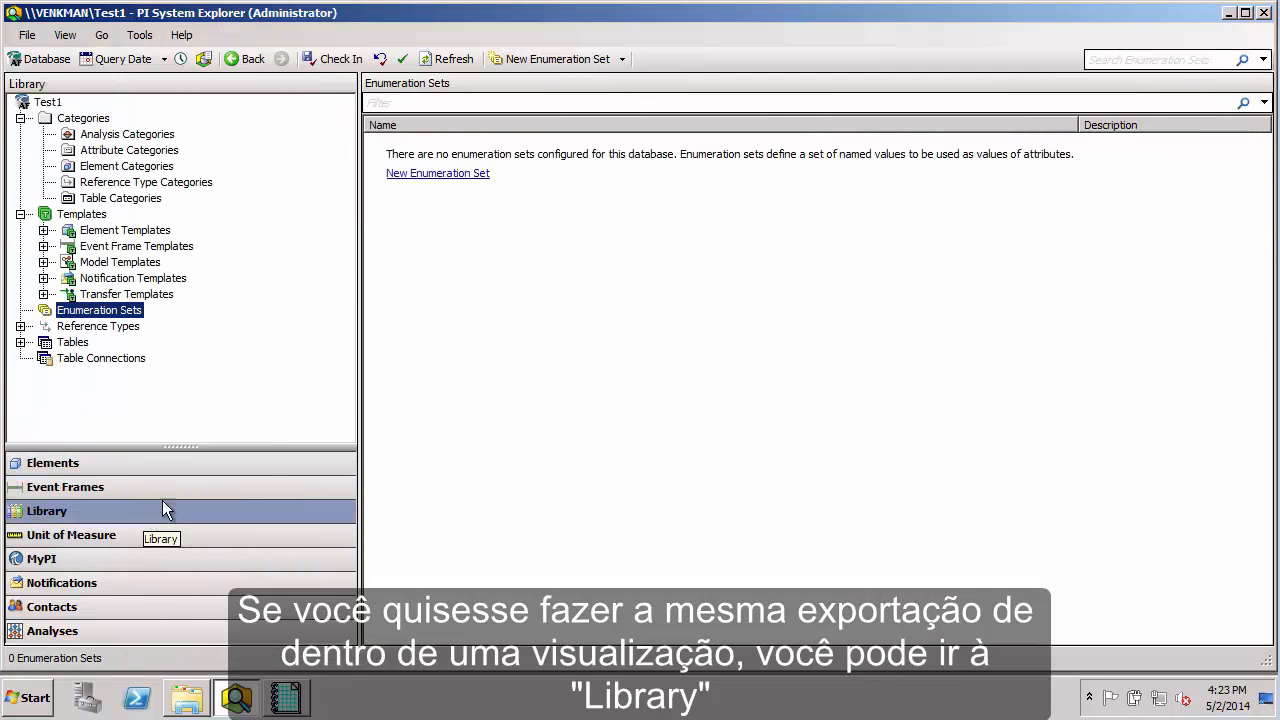
{"action": "left_click", "coordinate": [46, 103]}
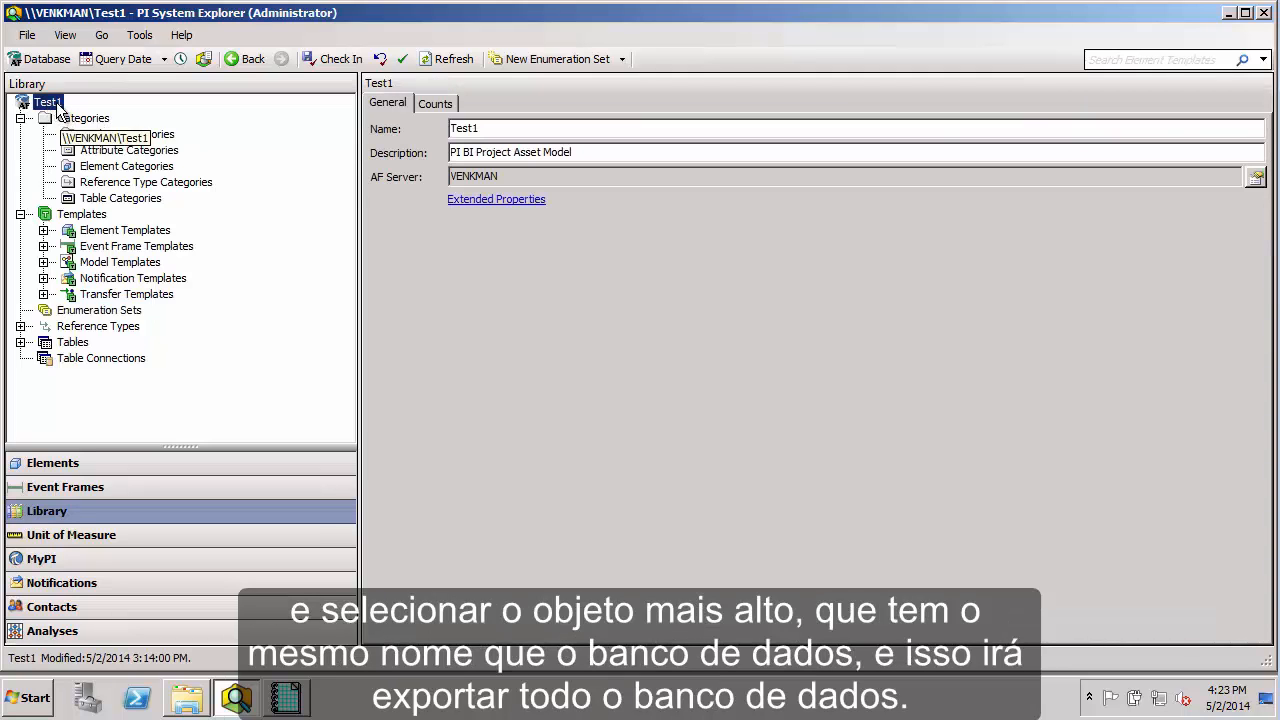
Return to the elements and find the option for exporting only the Houston element to a file
{"action": "left_click", "coordinate": [93, 462]}
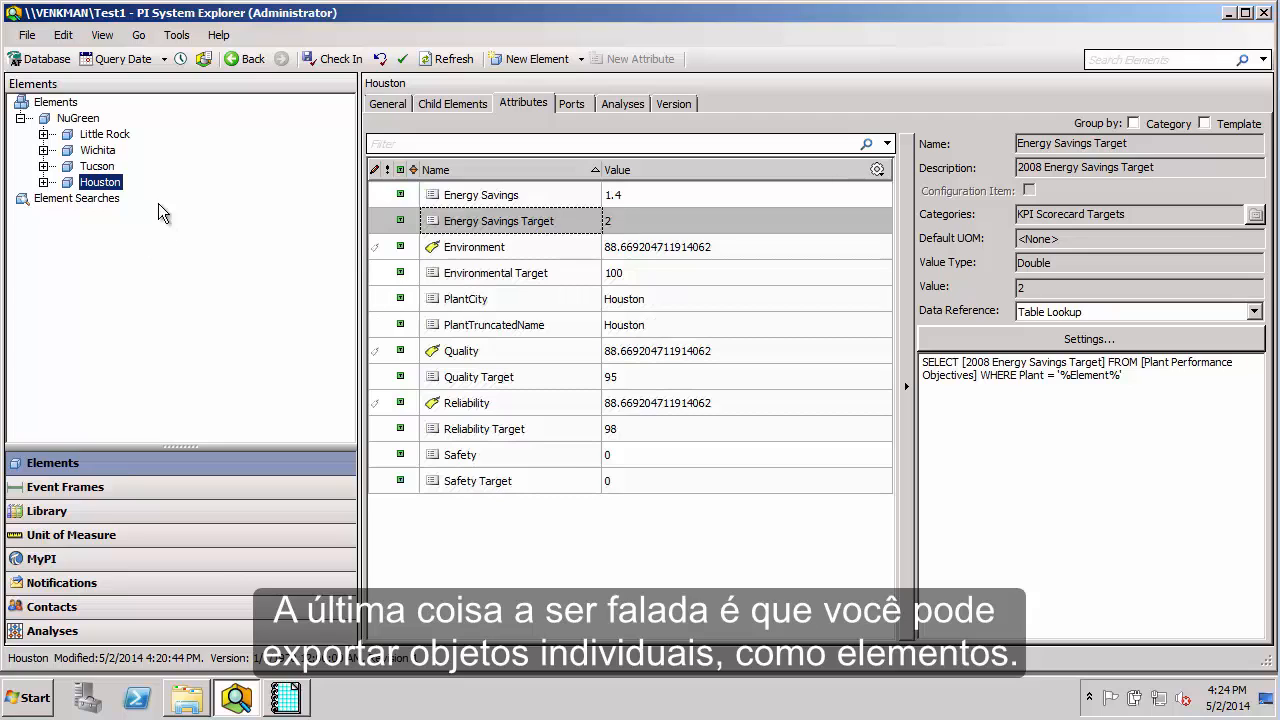
{"action": "right_click", "coordinate": [104, 184]}
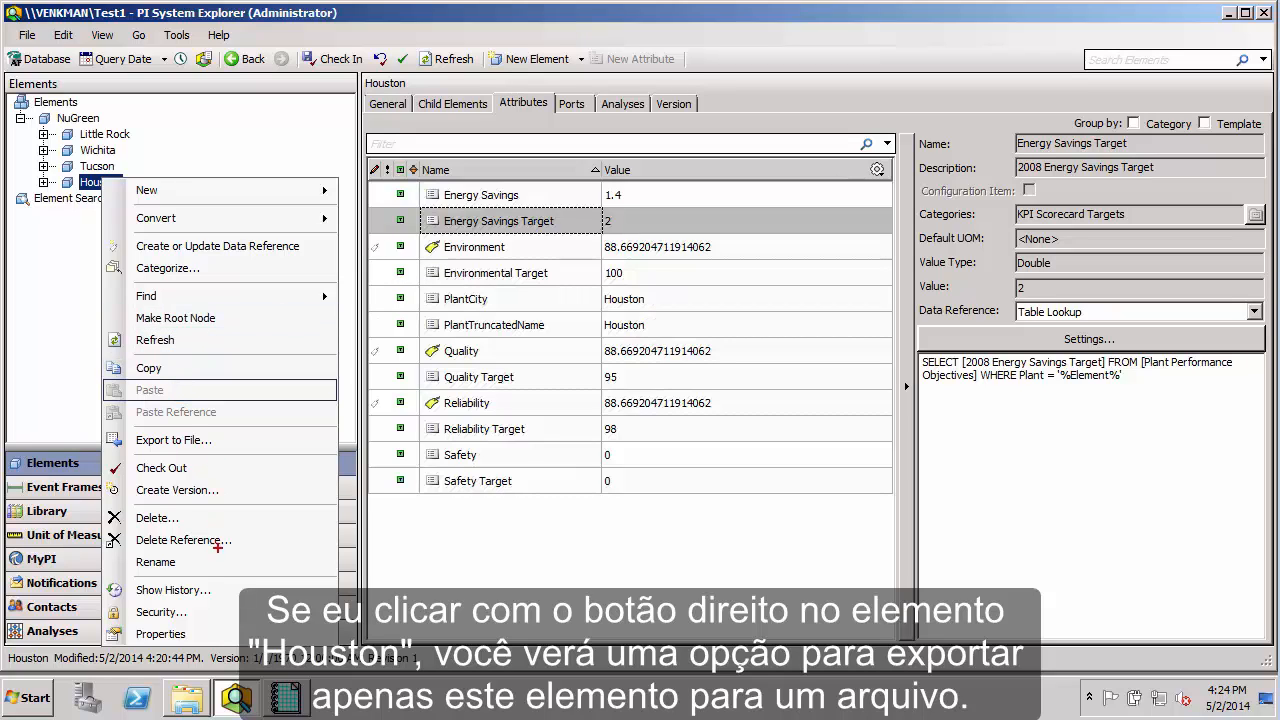
{"action": "left_click_drag", "start_coordinate": [226, 441], "coordinate": [334, 433]}
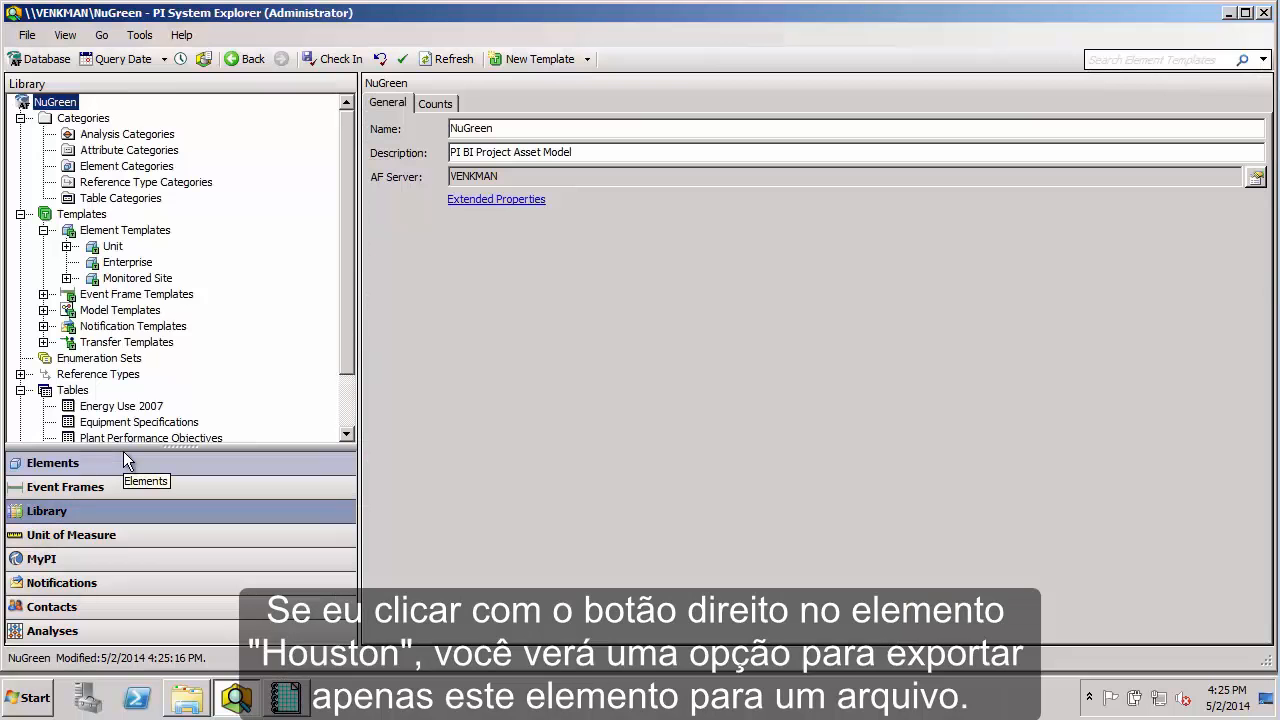
Return to the elements, select the top-level NuGreen element, and view its Houston plant element with the plant's branch collapsed
{"action": "left_click", "coordinate": [123, 451]}
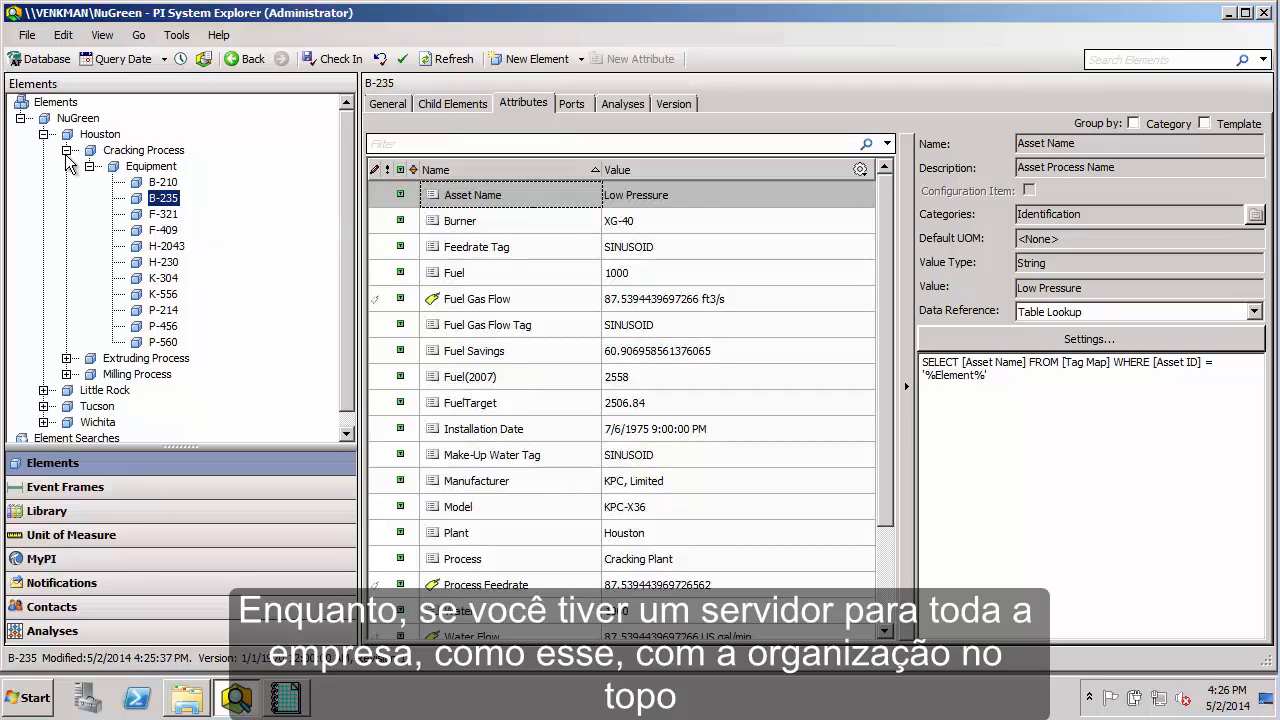
{"action": "left_click", "coordinate": [77, 123]}
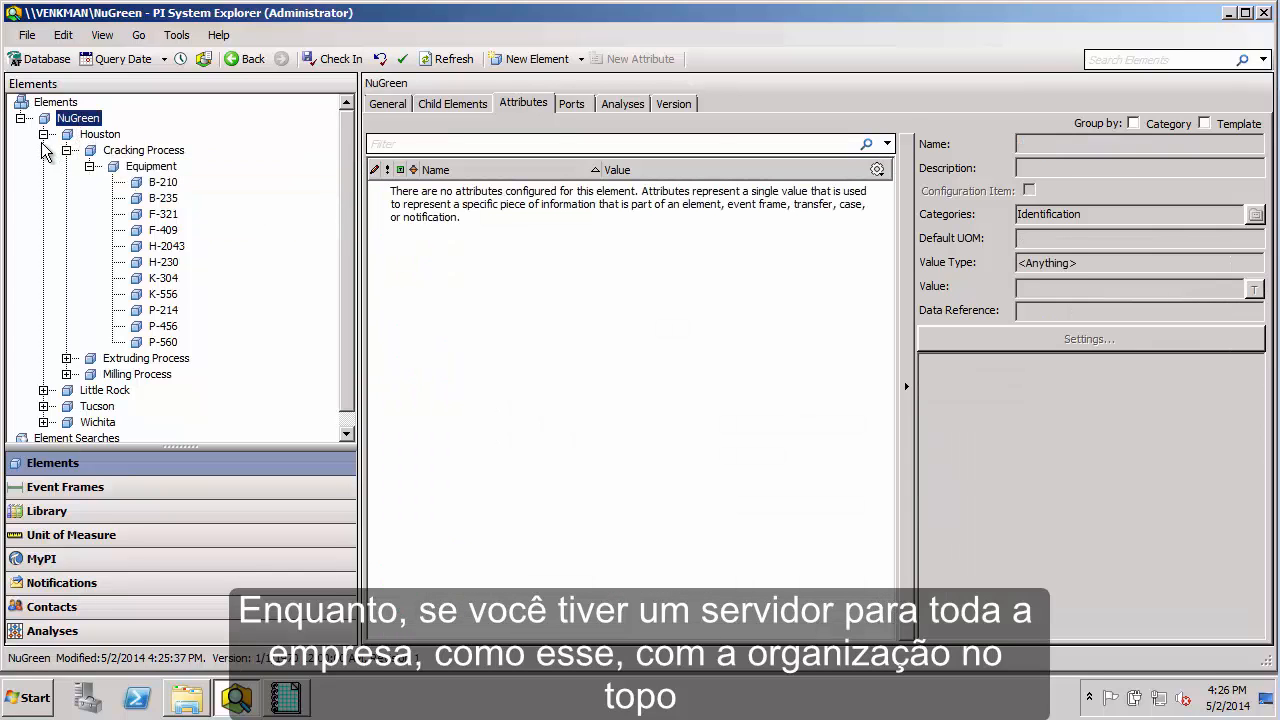
{"action": "double_click", "coordinate": [78, 135]}
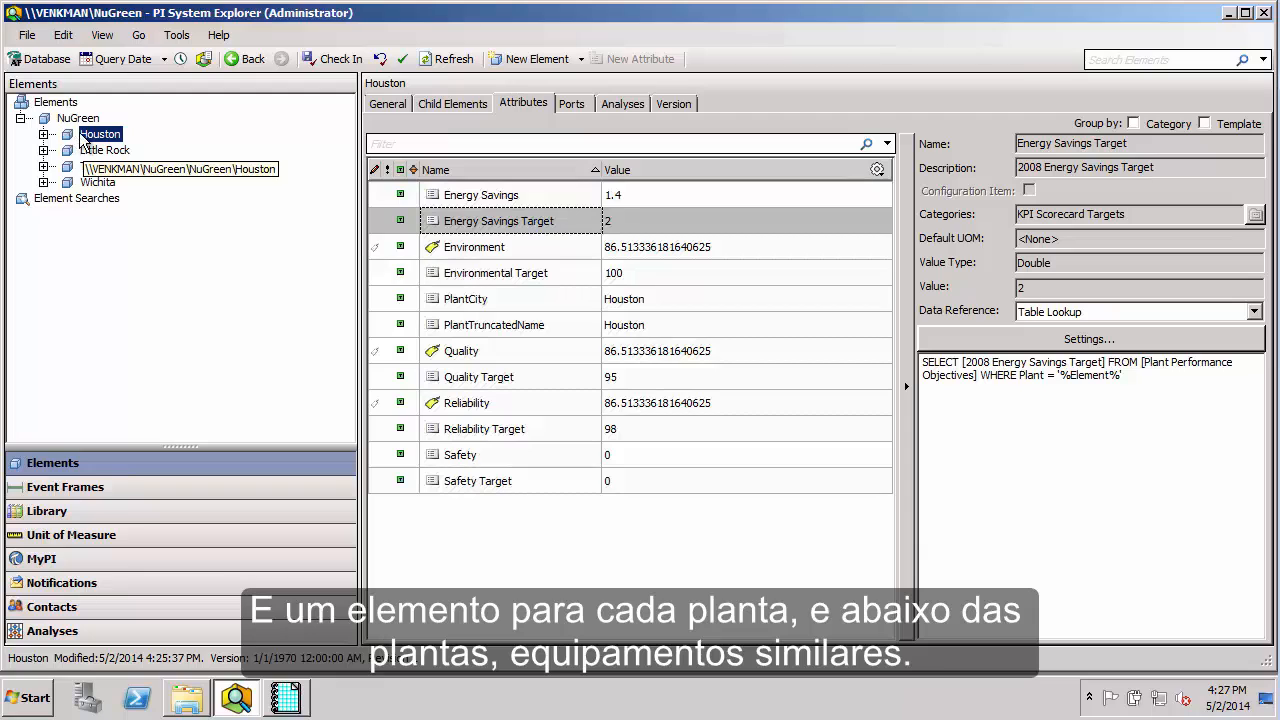
Expand the Houston plant through Cracking Process down to the individual elements under Equipment
{"action": "left_click", "coordinate": [42, 134]}
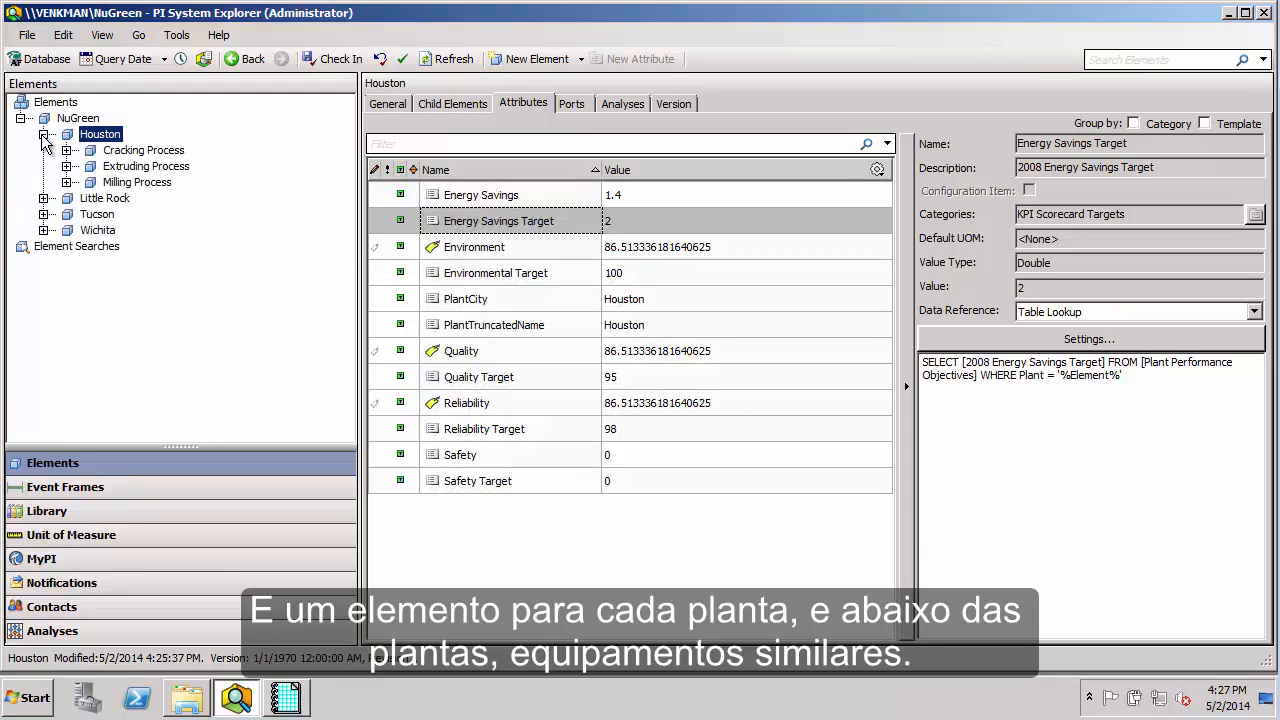
{"action": "left_click", "coordinate": [66, 150]}
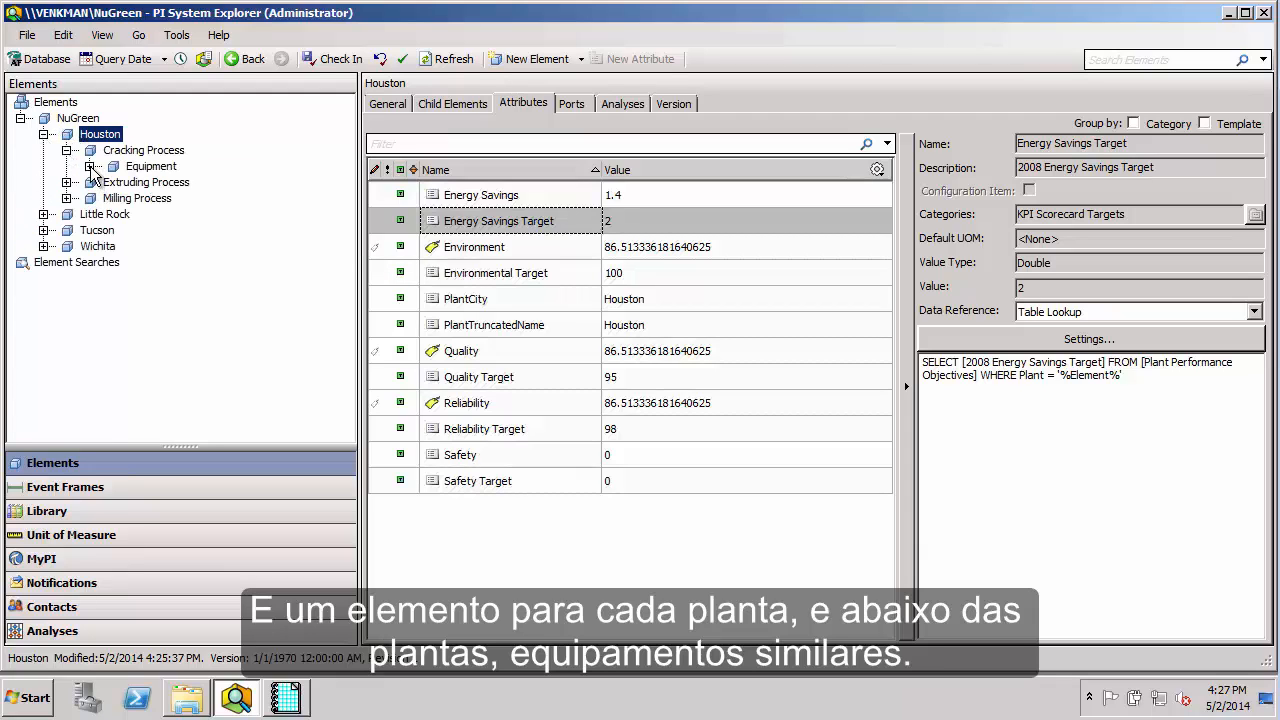
{"action": "left_click", "coordinate": [89, 166]}
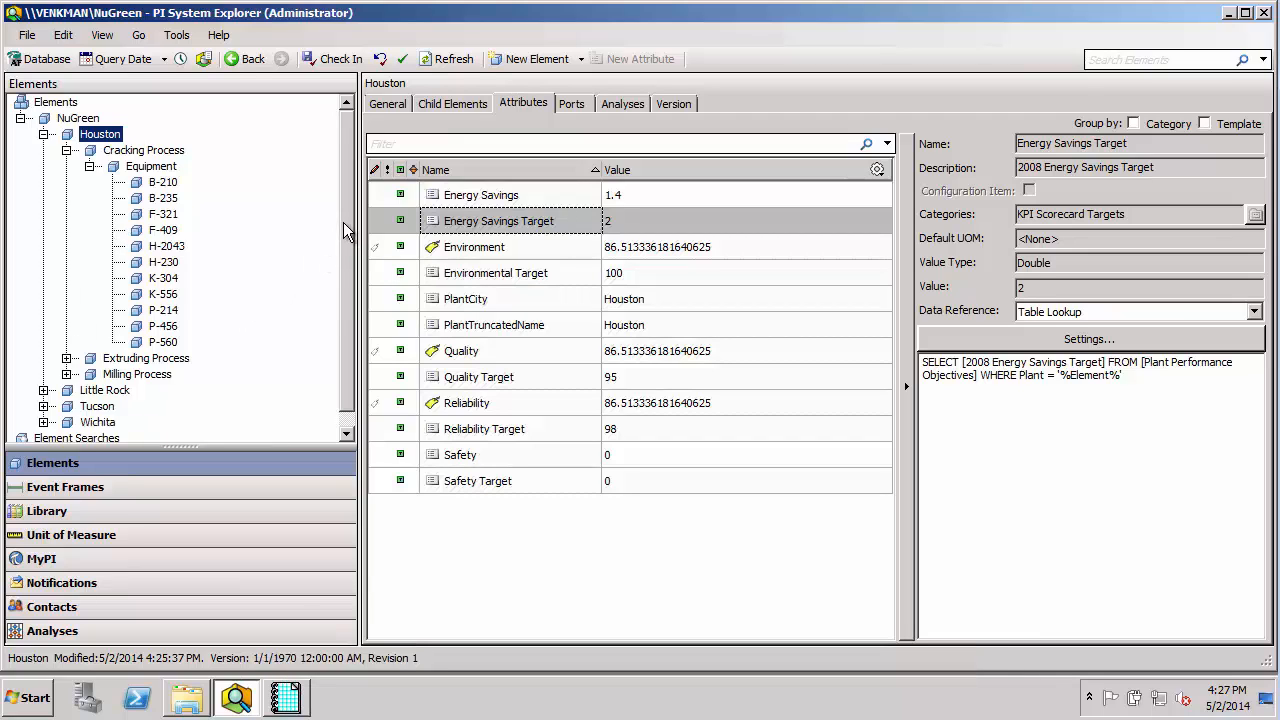
Expand the Little Rock plant through Distilling Process down to the individual elements under Equipment
{"action": "scroll", "coordinate": [343, 222], "scroll_direction": "down", "scroll_amount": 1}
{"action": "left_click", "coordinate": [43, 374]}
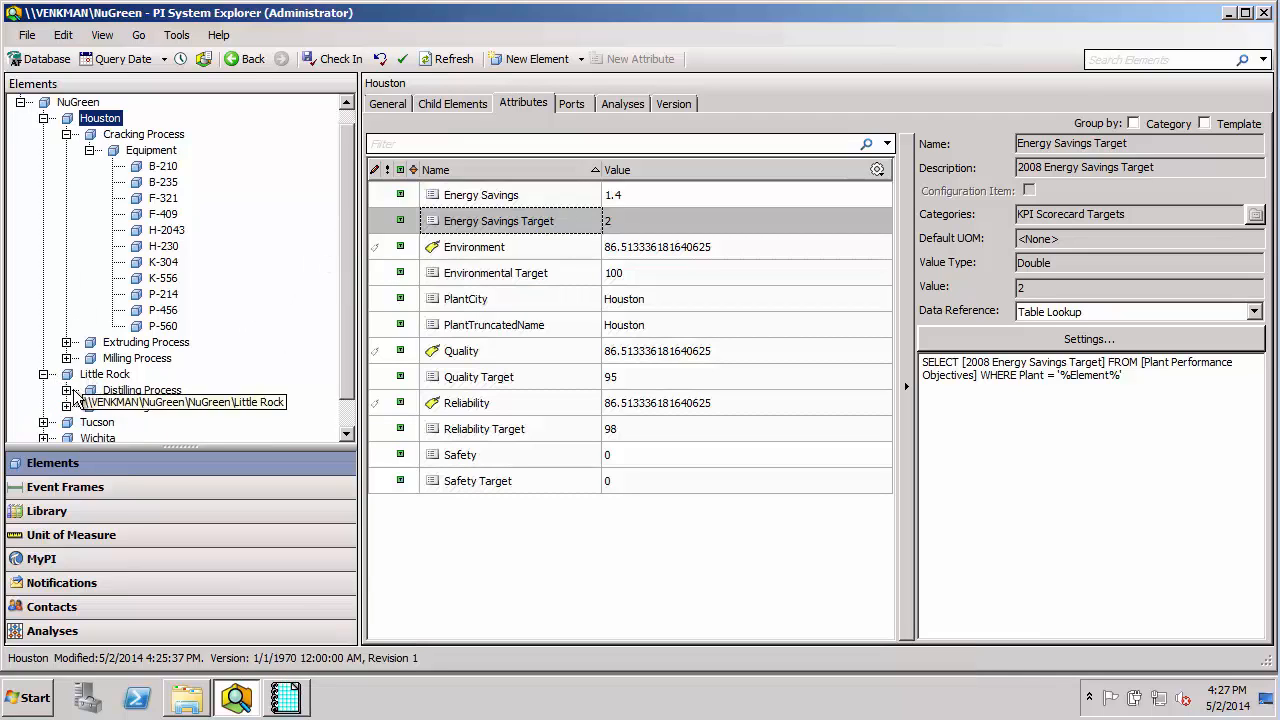
{"action": "left_click", "coordinate": [66, 390]}
{"action": "left_click", "coordinate": [89, 406]}
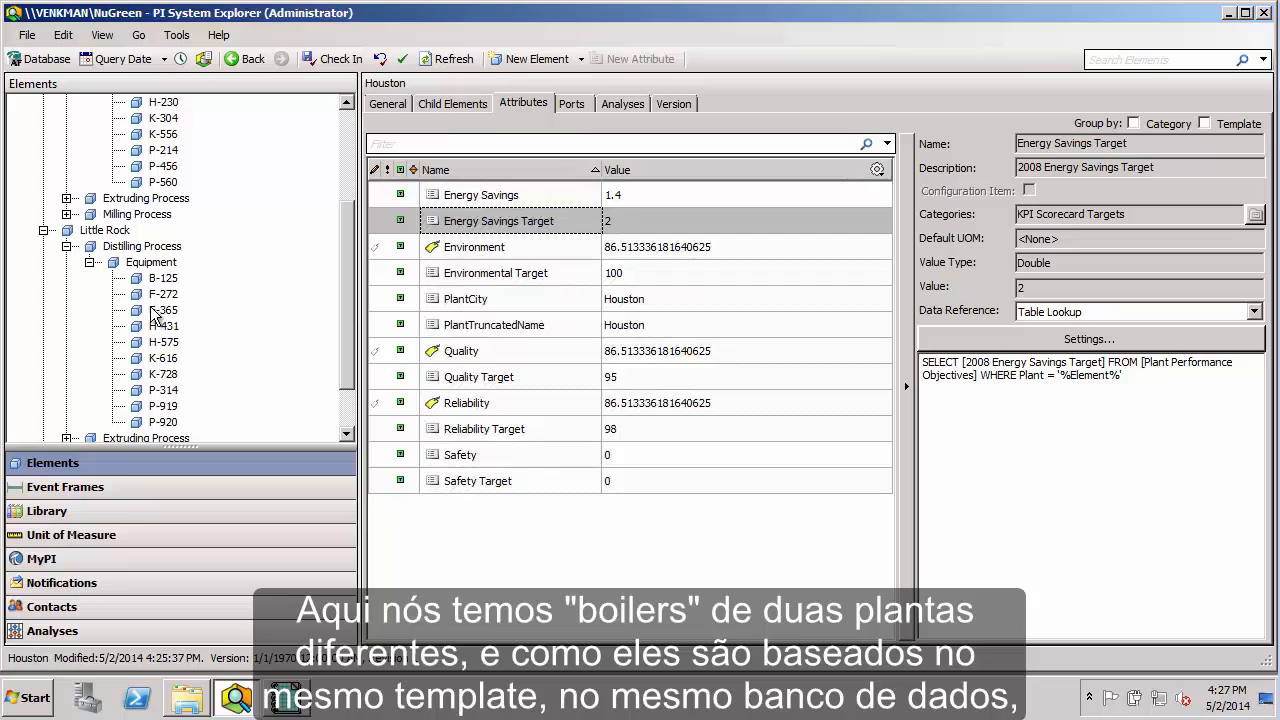
Compare the attributes of Little Rock's boiler B-125 with those of Houston's boiler B-210
{"action": "left_click", "coordinate": [163, 279]}
{"action": "scroll", "coordinate": [166, 198], "scroll_direction": "up", "scroll_amount": 3}
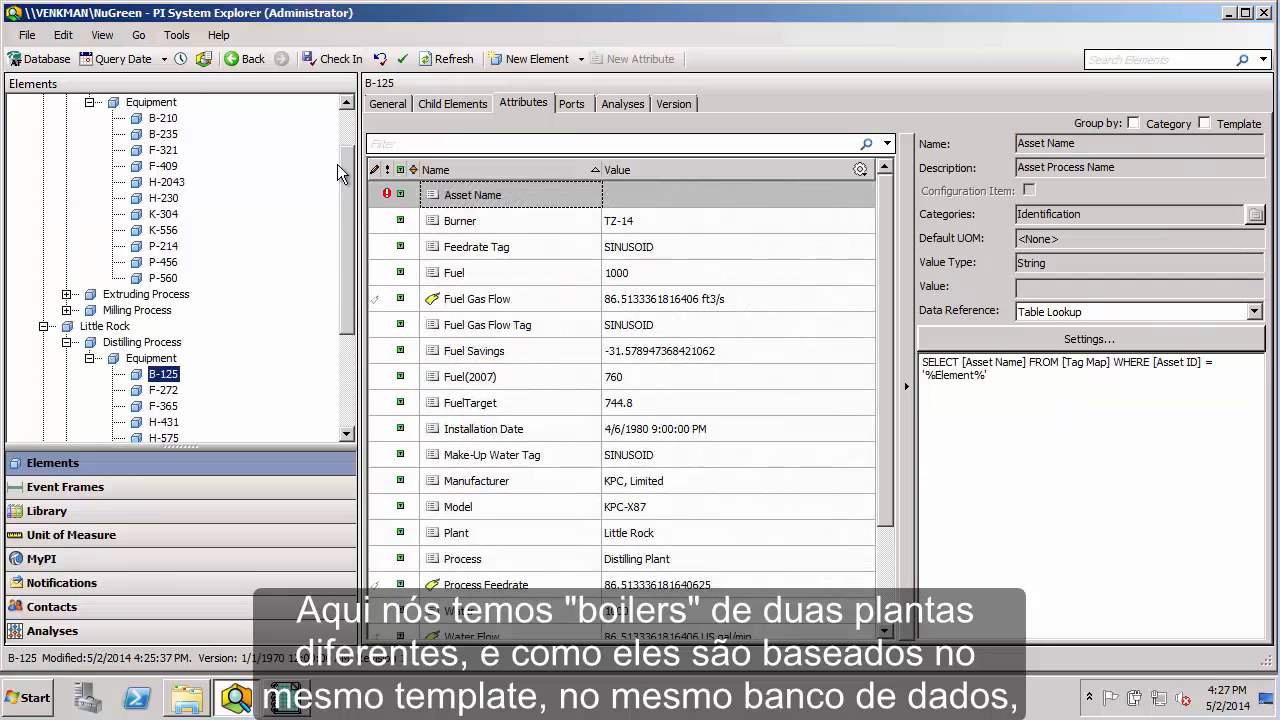
{"action": "left_click", "coordinate": [163, 182]}
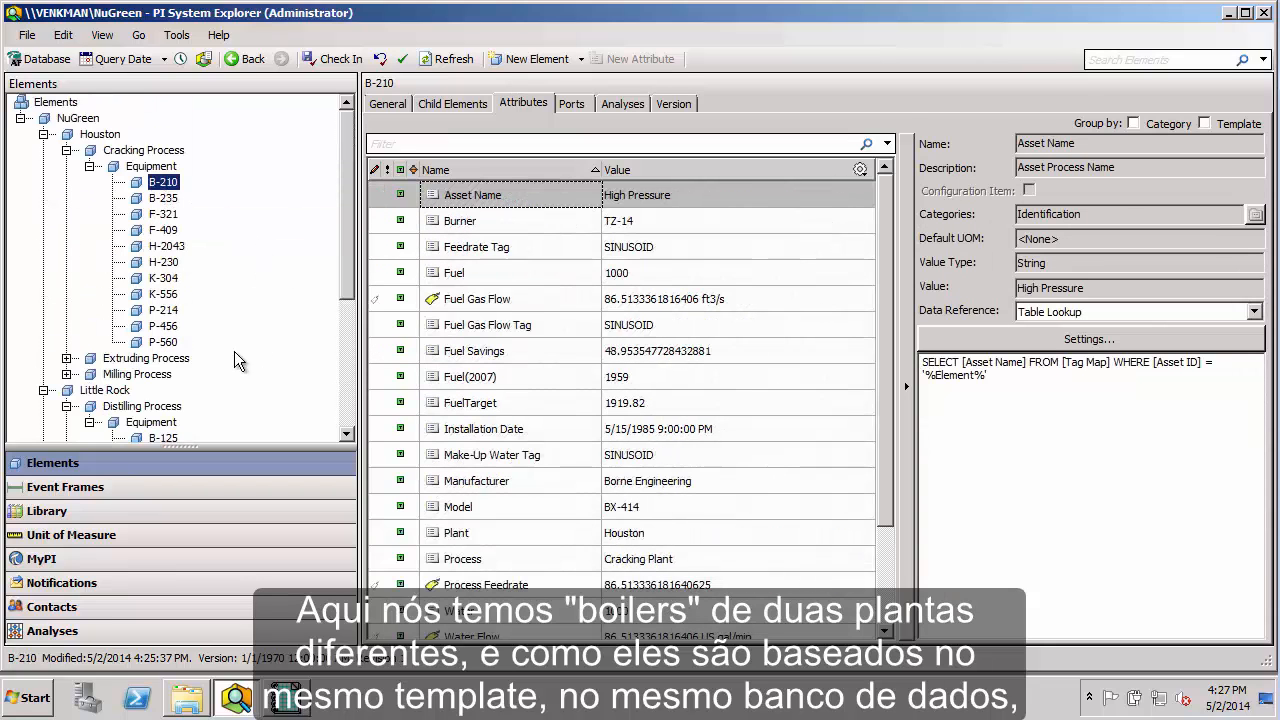